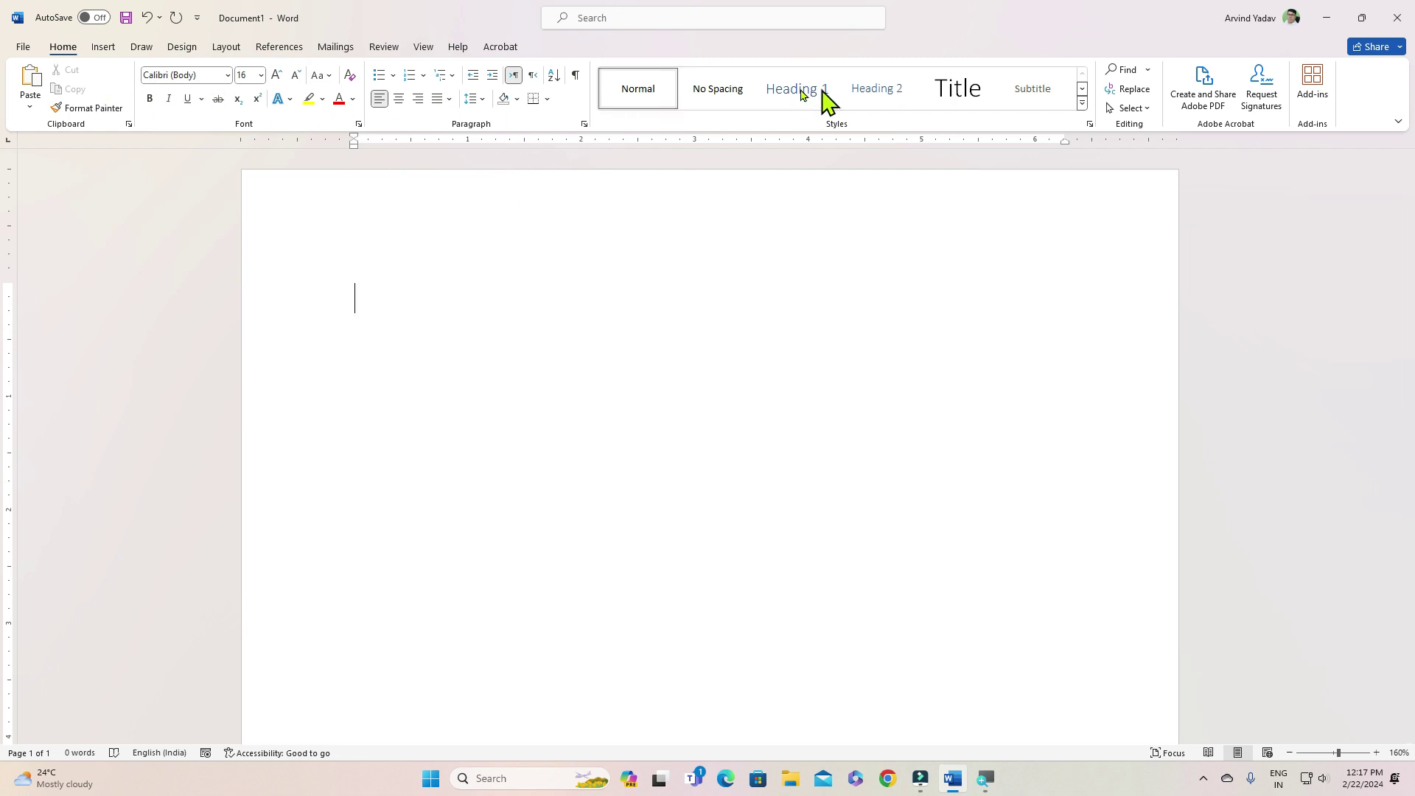
# Step: Browse the page design commands, then return to the Home tab
pyautogui.click(109, 50)
pyautogui.click(168, 50)
pyautogui.click(139, 47)
pyautogui.click(101, 49)
pyautogui.click(72, 50)
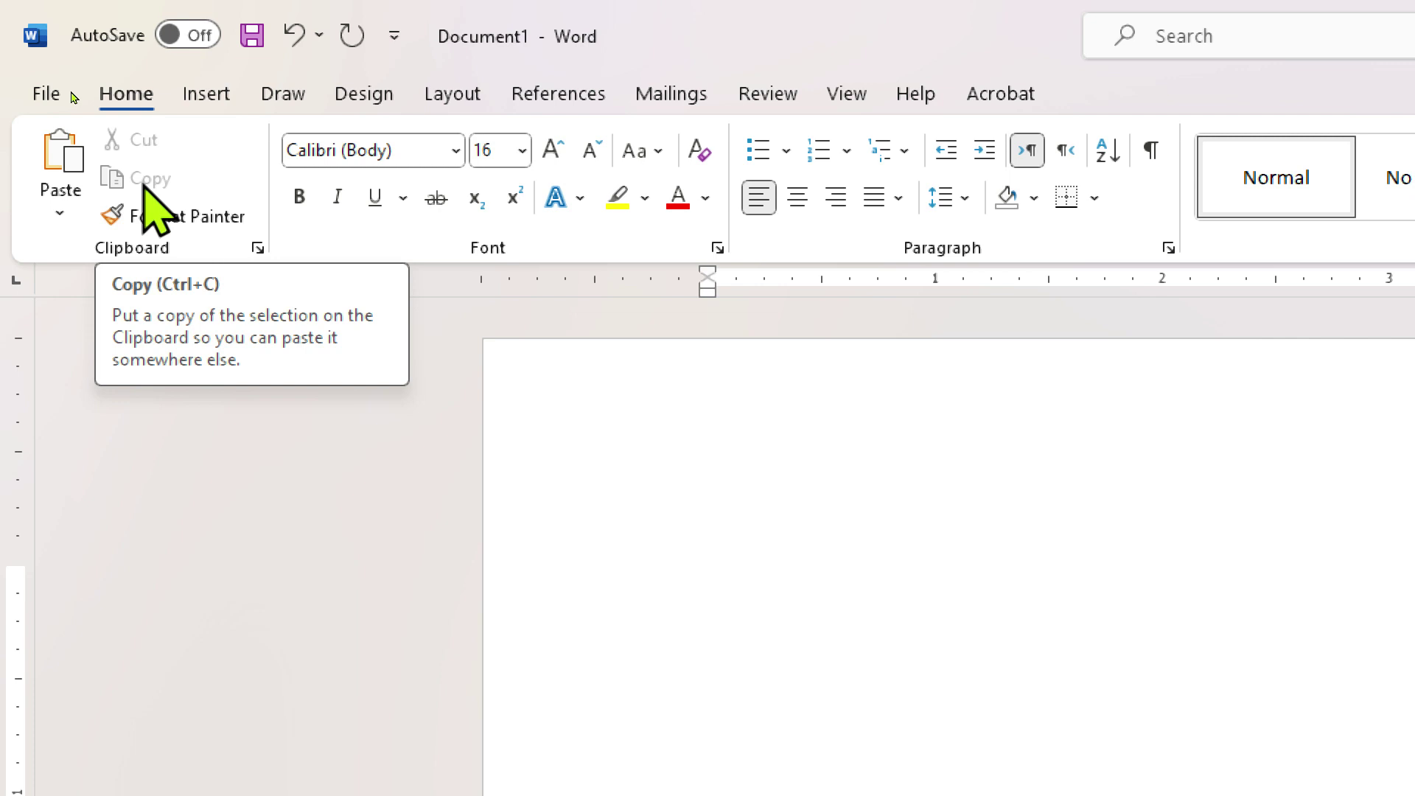
# Step: Type 'Jharkhand' on the page, select it and copy it to the clipboard
pyautogui.write('Jharkhand')
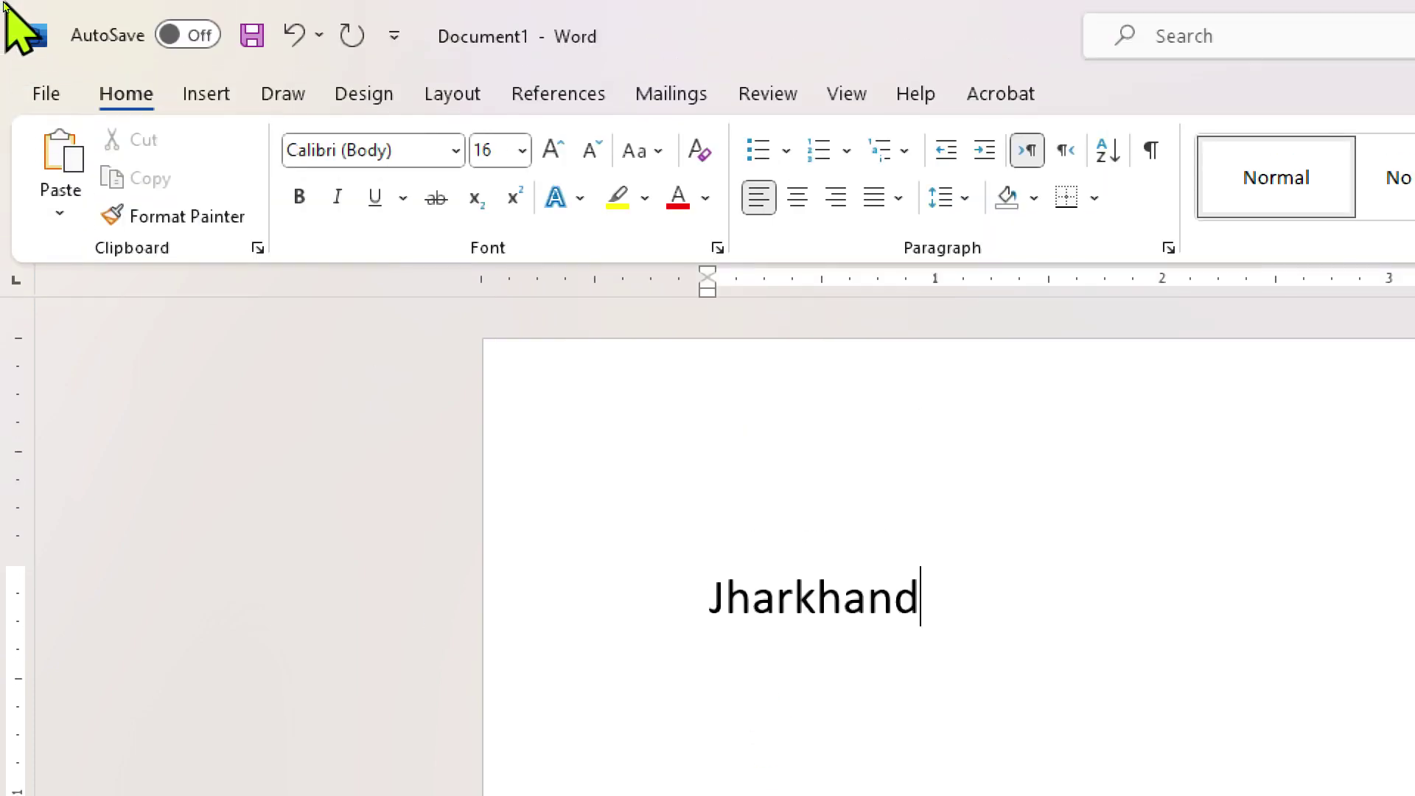
pyautogui.moveTo(922, 615); pyautogui.dragTo(704, 615)
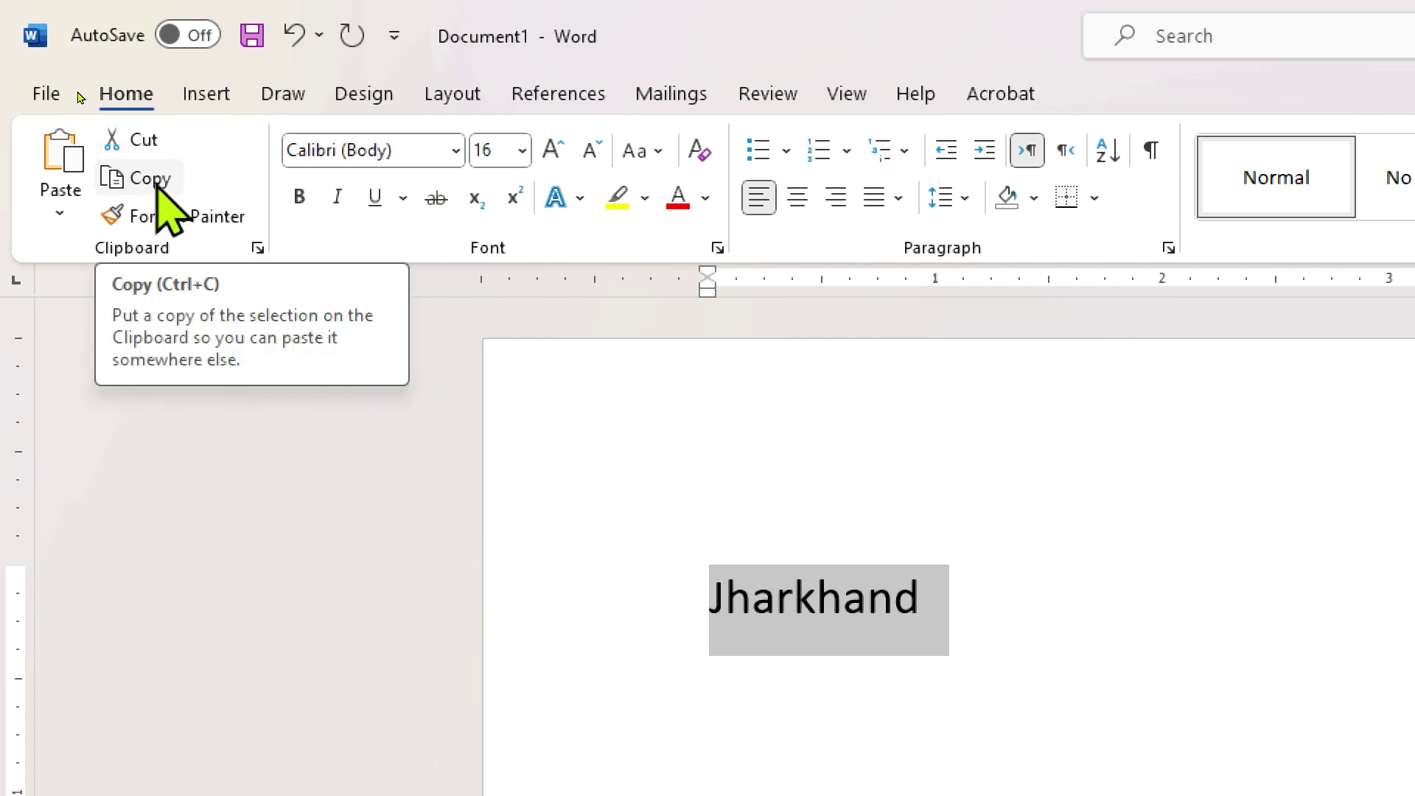
pyautogui.click(151, 179)
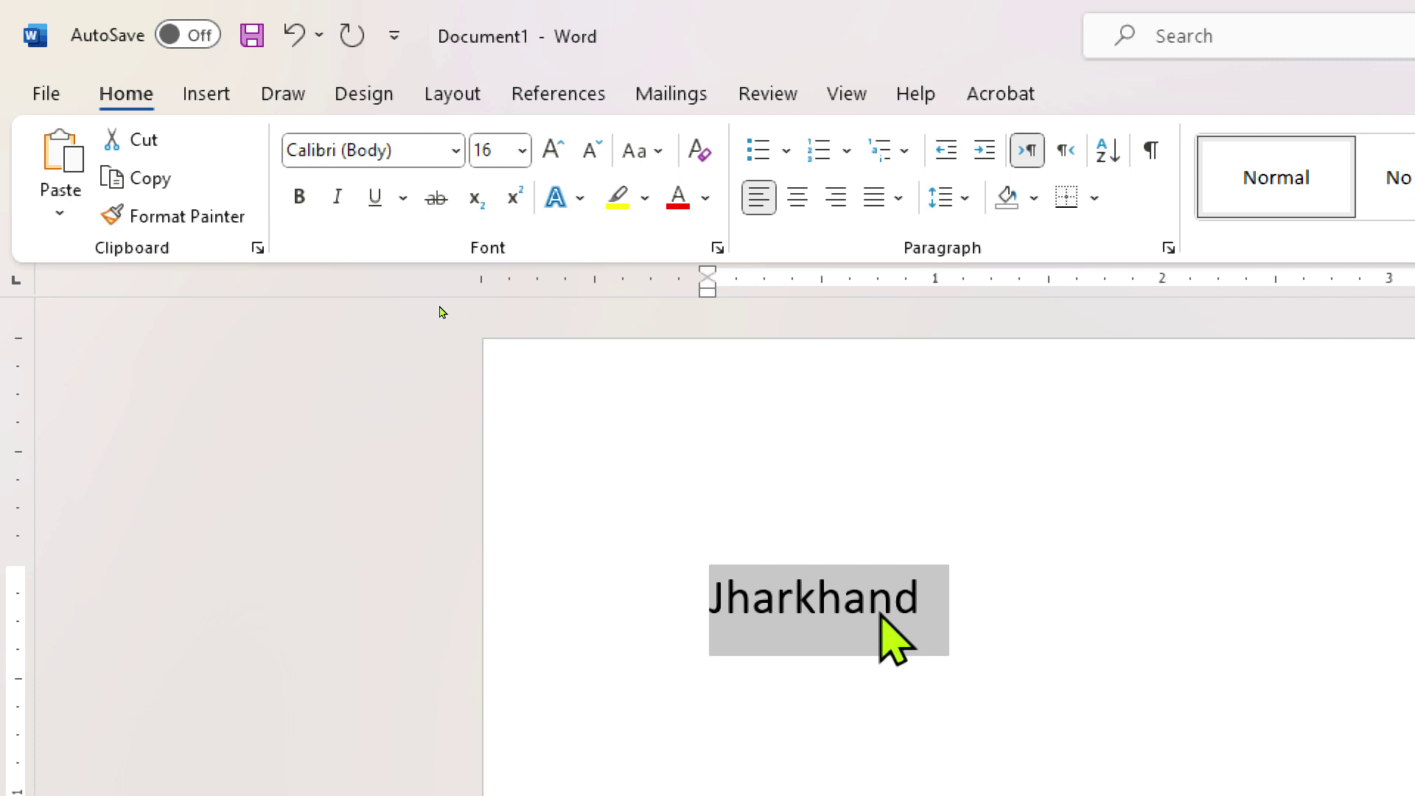
# Step: After Jharkhand, switch to Kruti Dev 011 and type राजमहल (entered as 'jktegy')
pyautogui.click(955, 601)
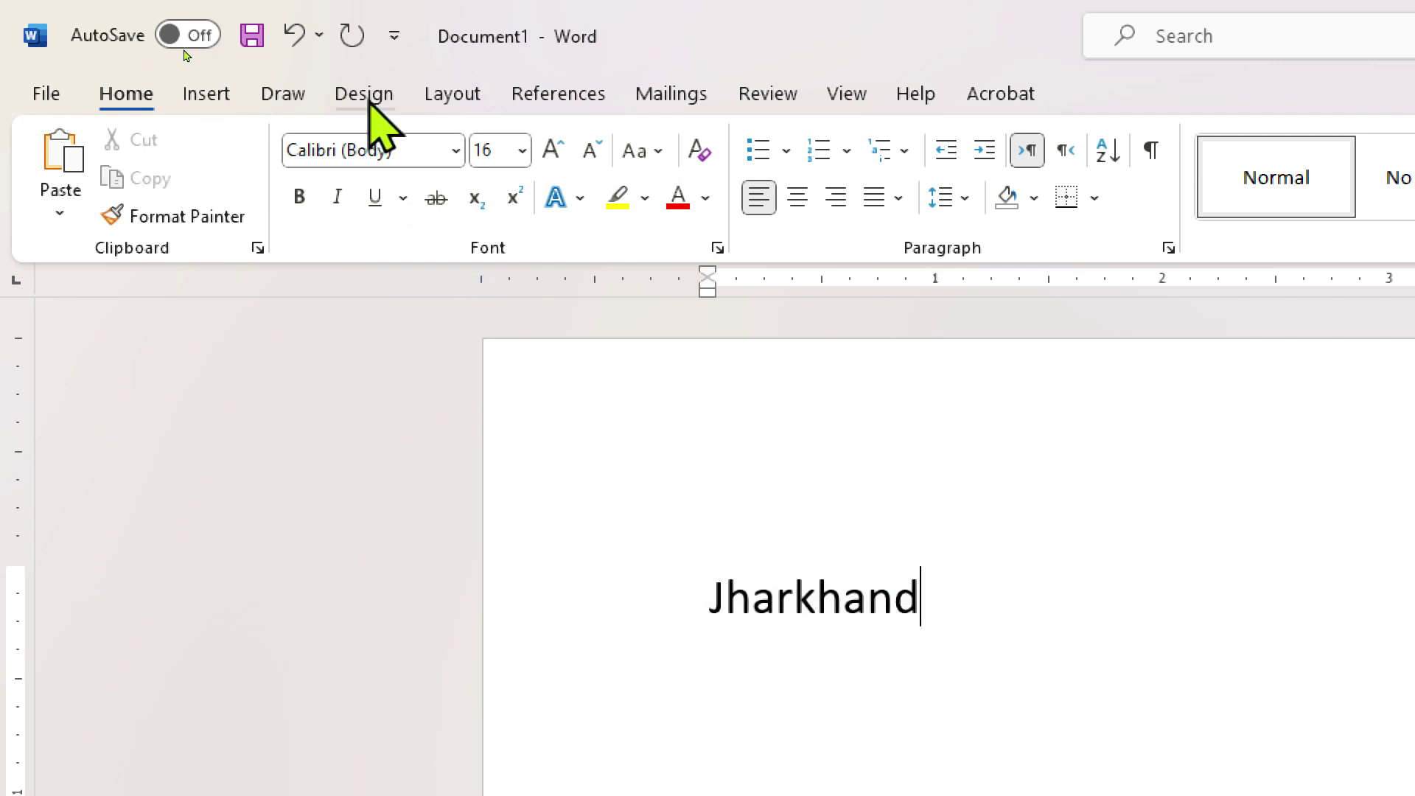
pyautogui.click(456, 150)
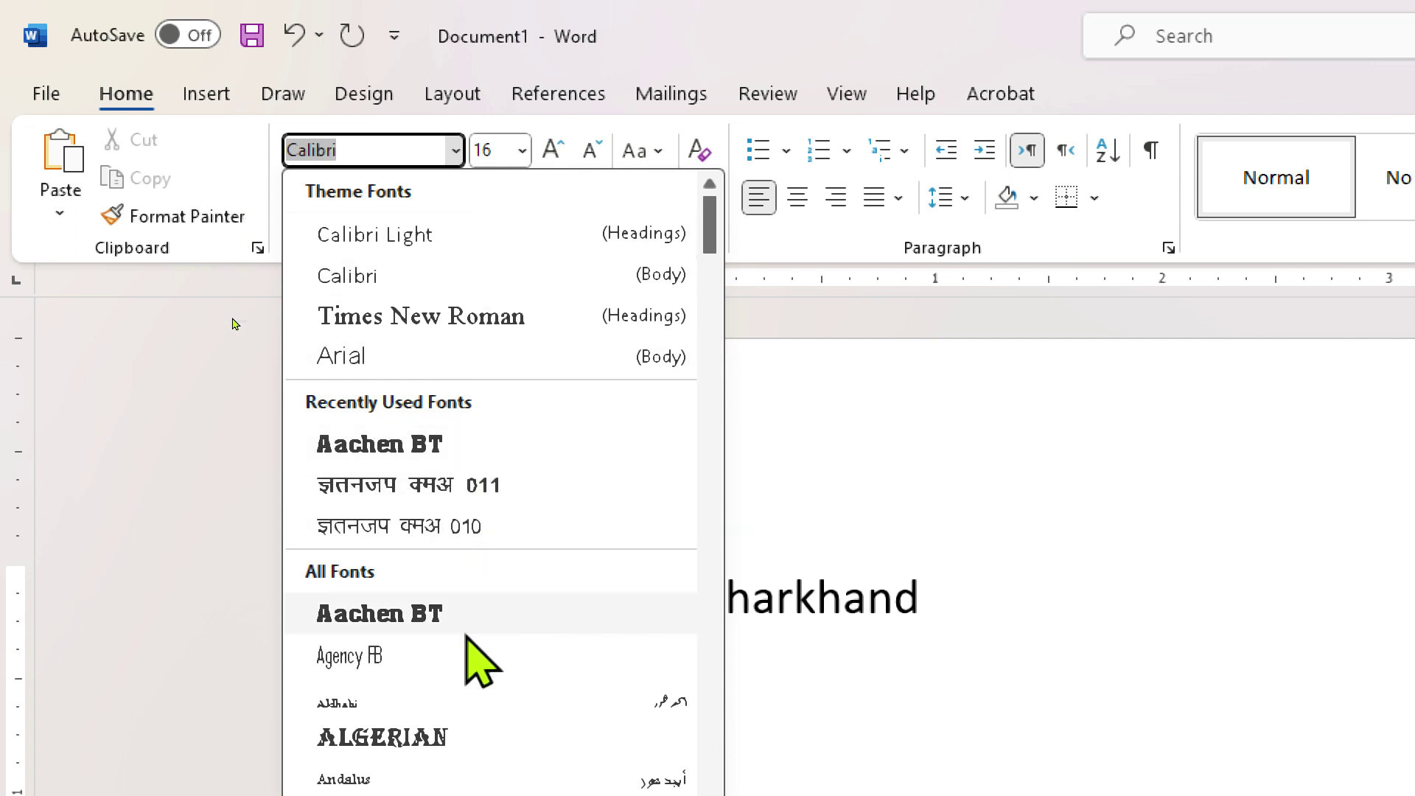
pyautogui.click(452, 488)
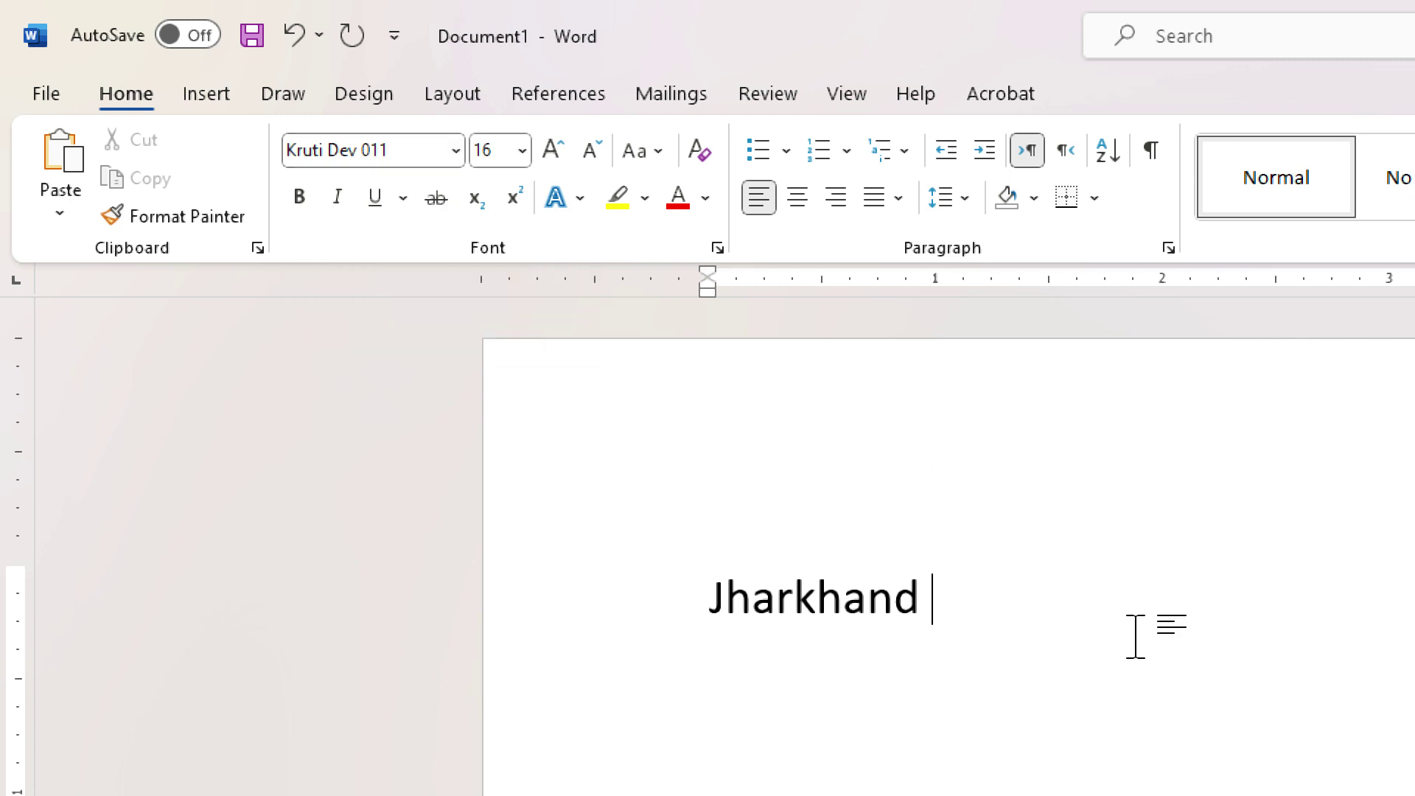
pyautogui.write('jktegy')
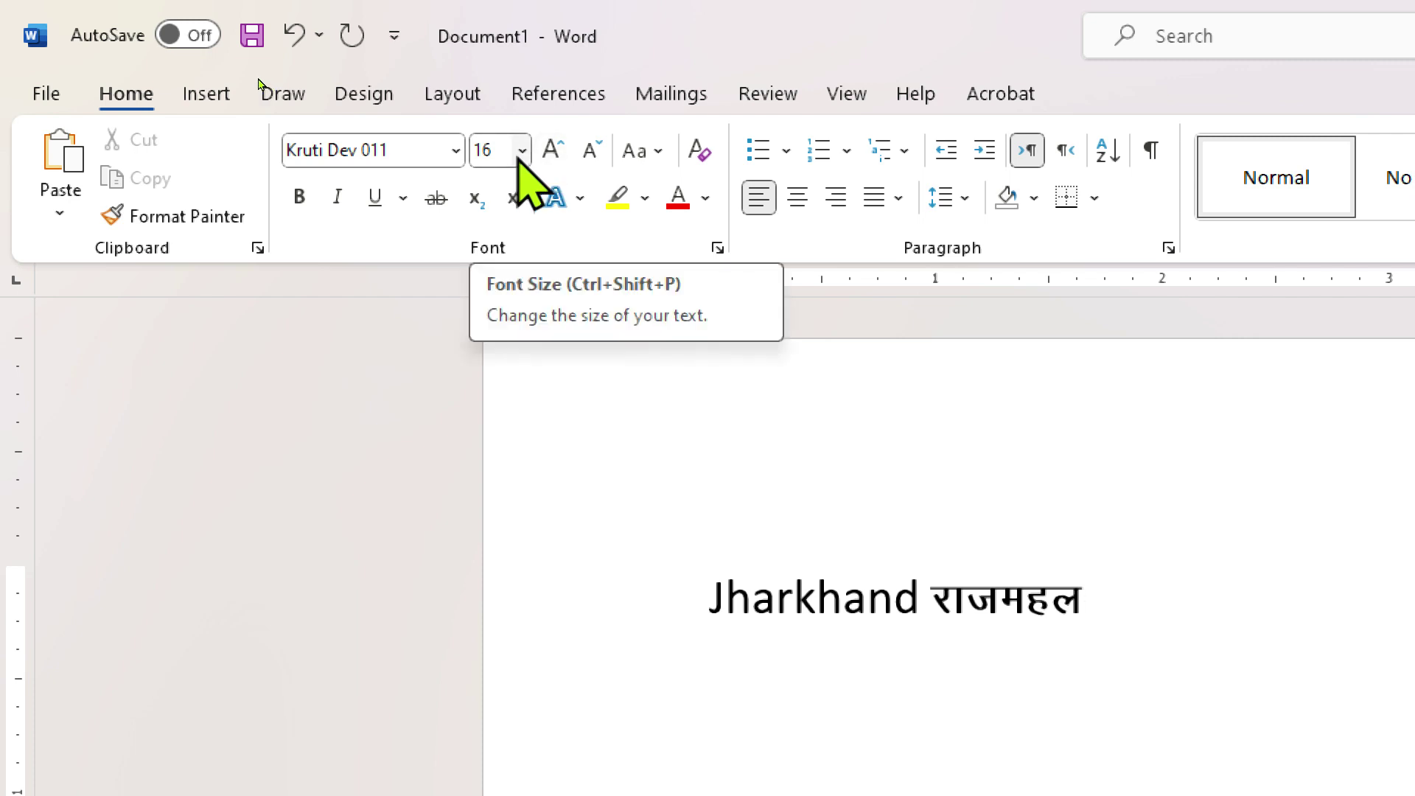
# Step: Check the font size list, keeping 16 pt, then select the word Jharkhand
pyautogui.click(522, 151)
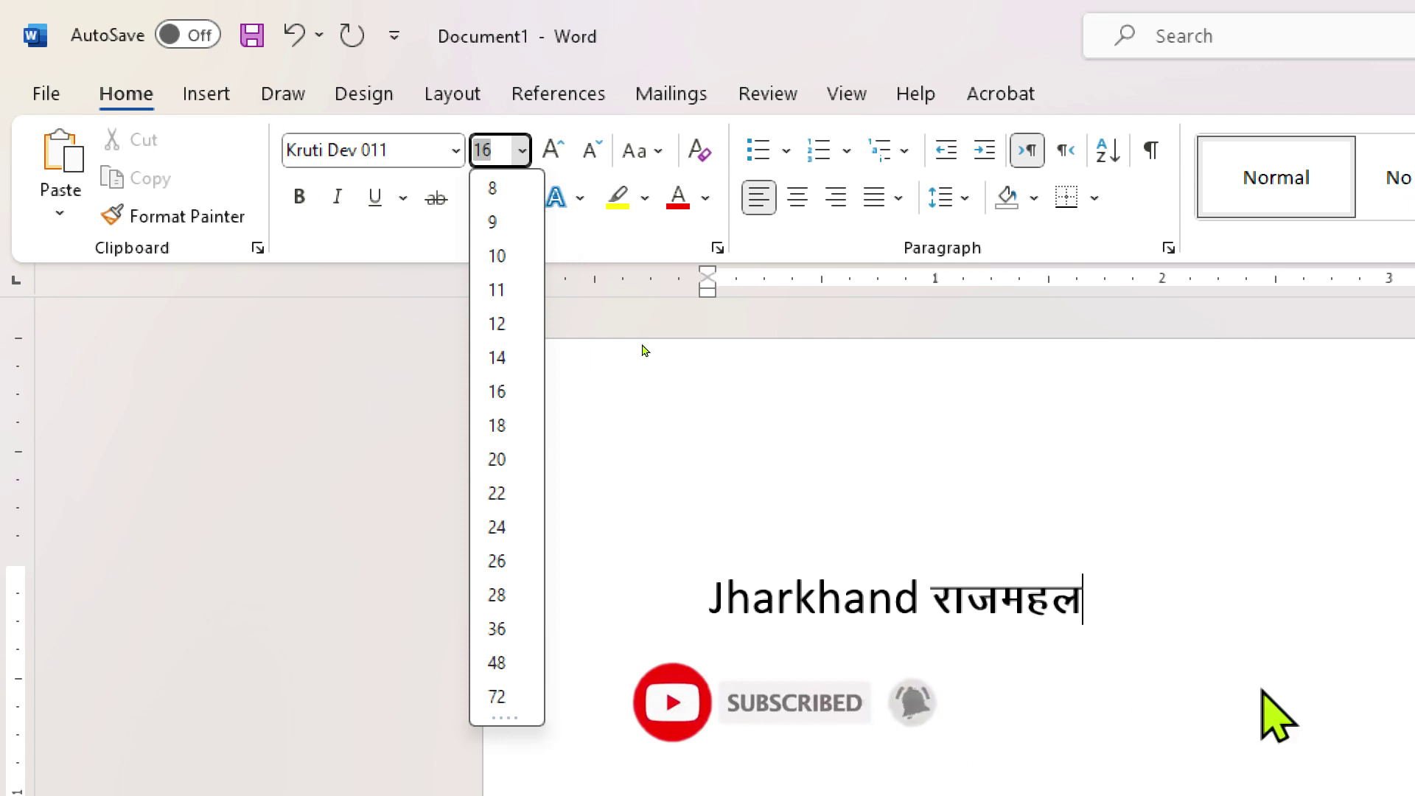
pyautogui.press('Escape')
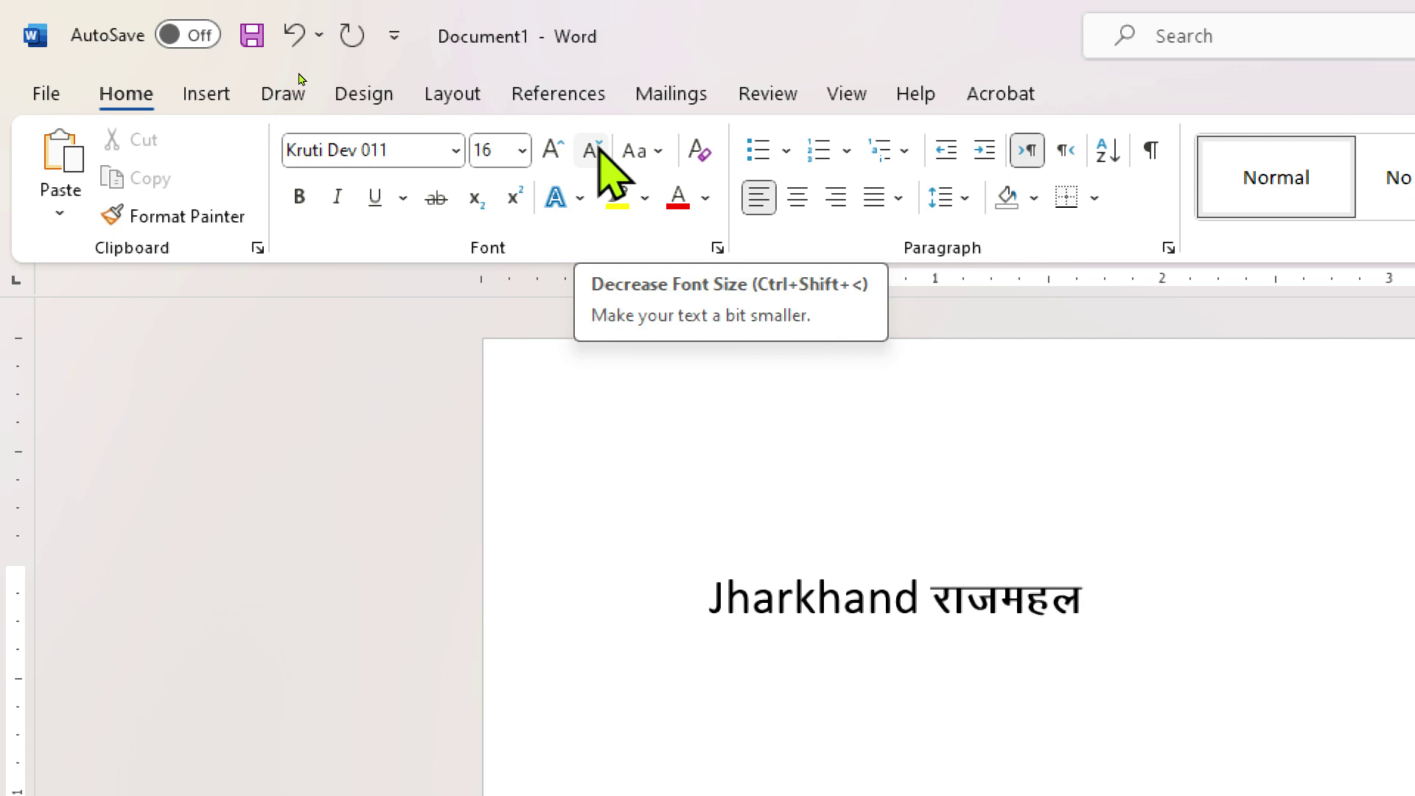
pyautogui.click(523, 151)
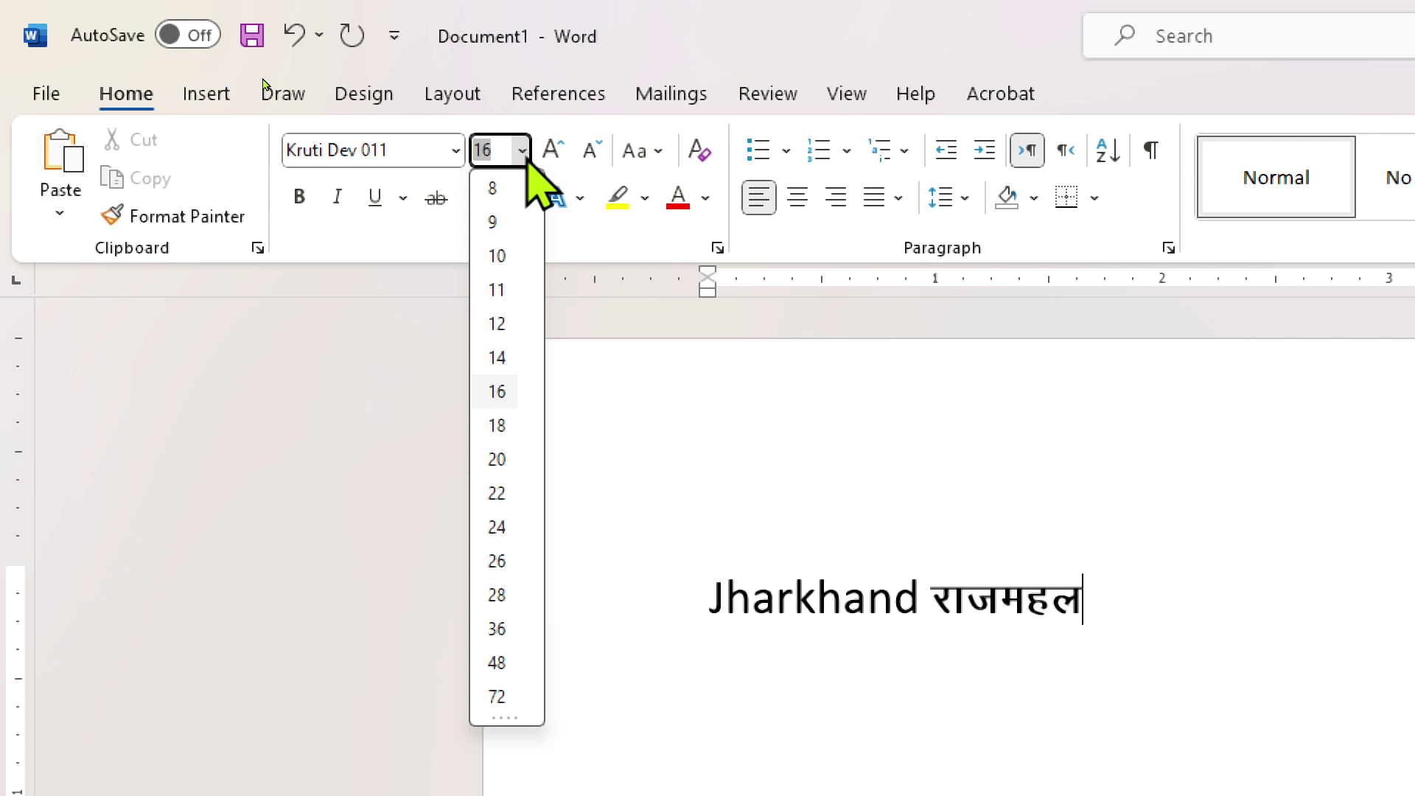
pyautogui.click(263, 83)
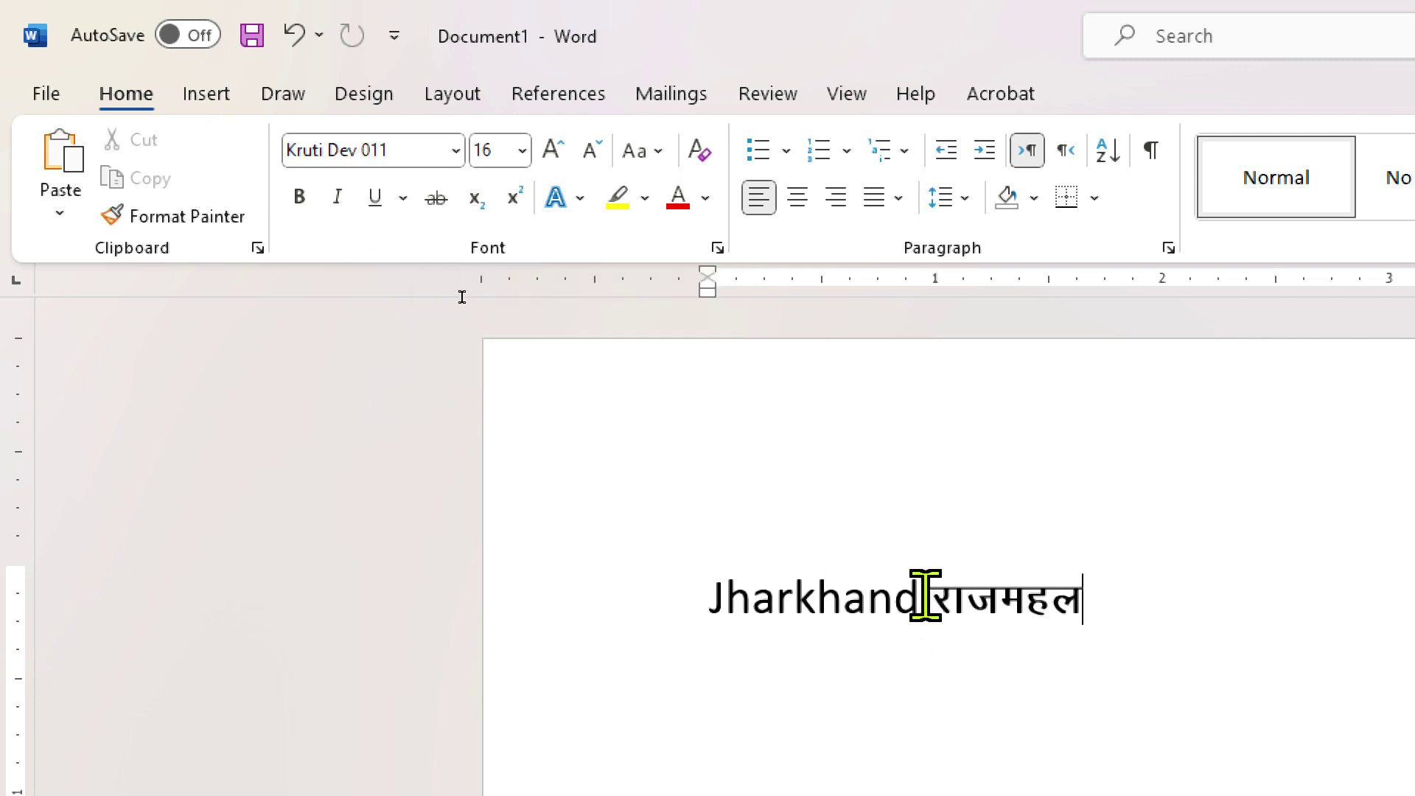
pyautogui.moveTo(923, 597); pyautogui.dragTo(704, 597)
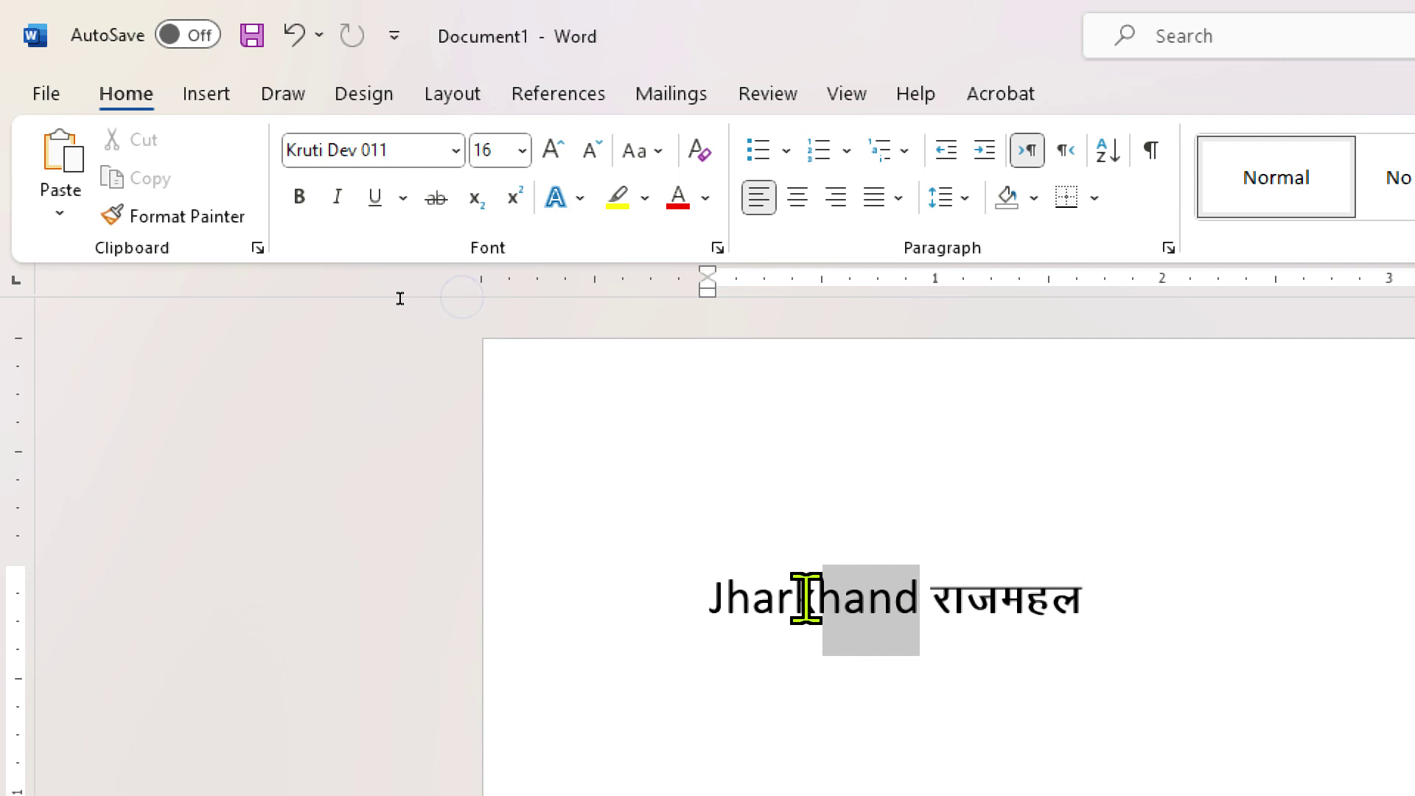
pyautogui.click(299, 198)
pyautogui.click(300, 198)
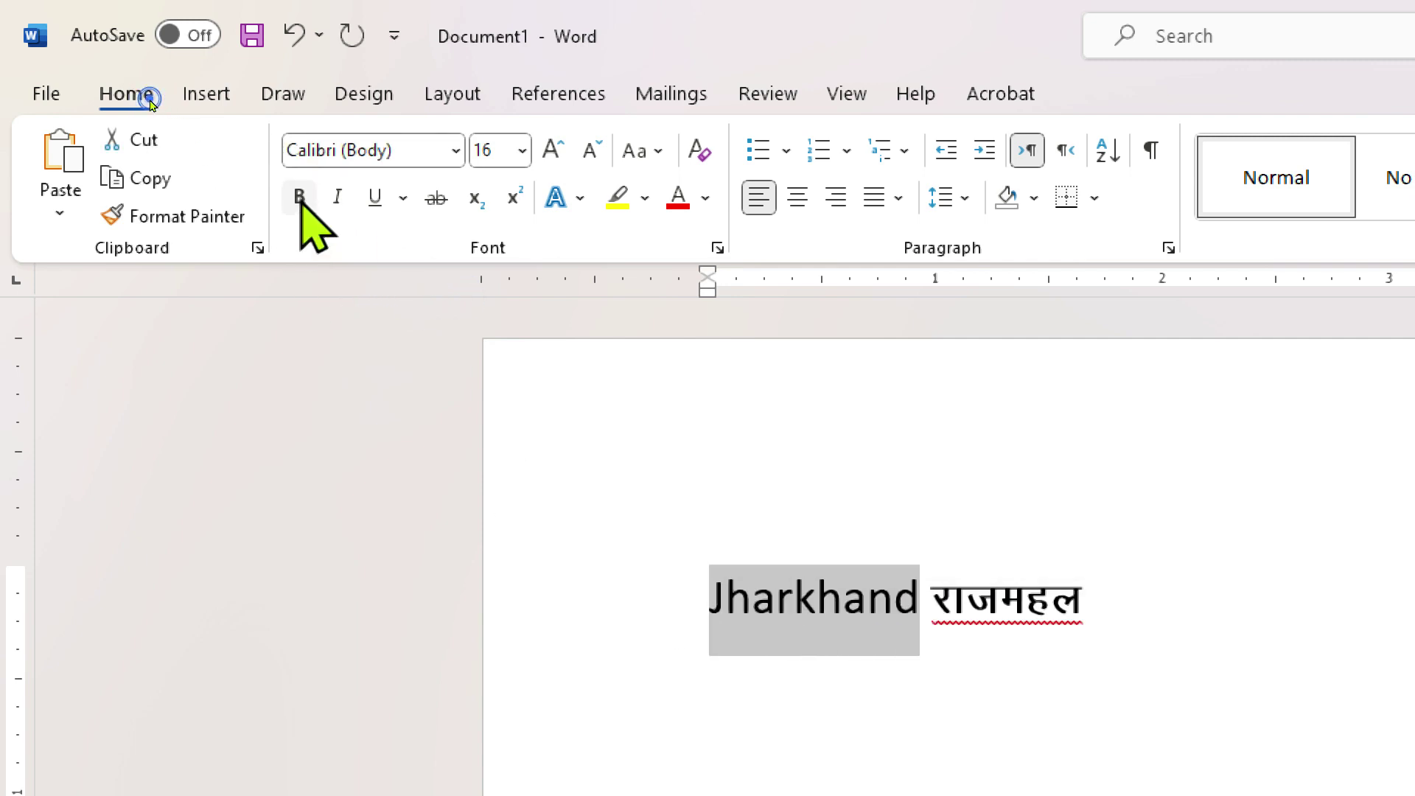
pyautogui.click(339, 197)
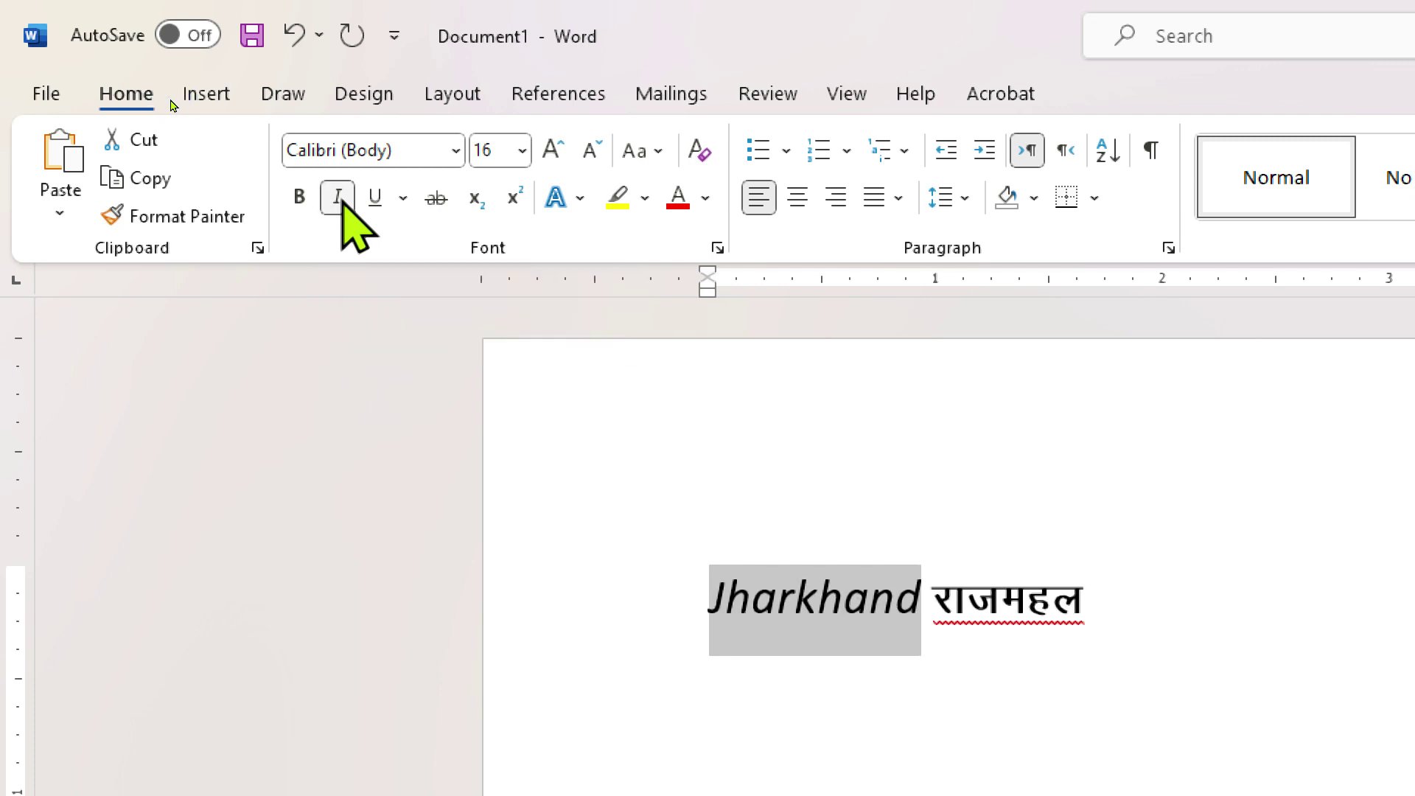
pyautogui.click(338, 197)
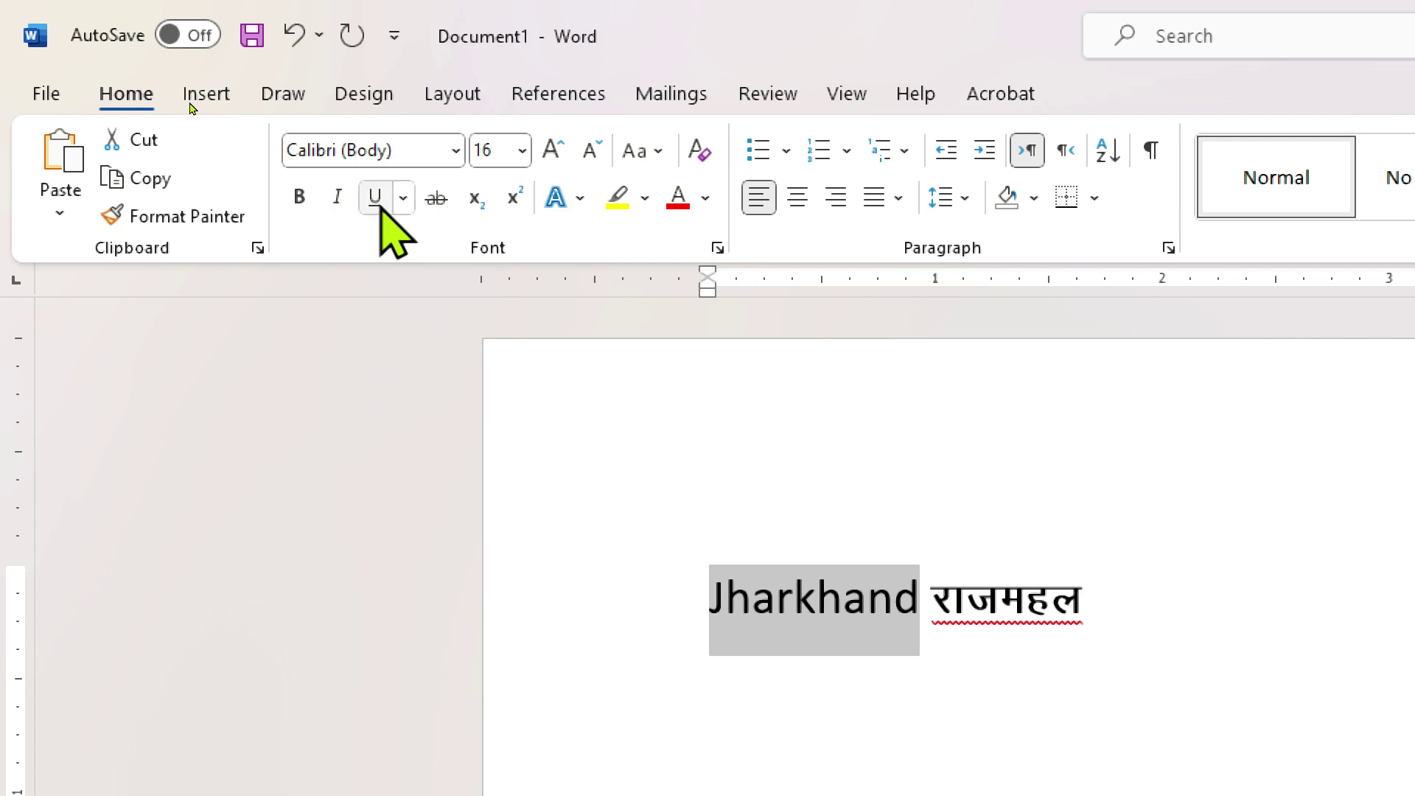
pyautogui.click(381, 207)
pyautogui.click(381, 209)
pyautogui.click(437, 205)
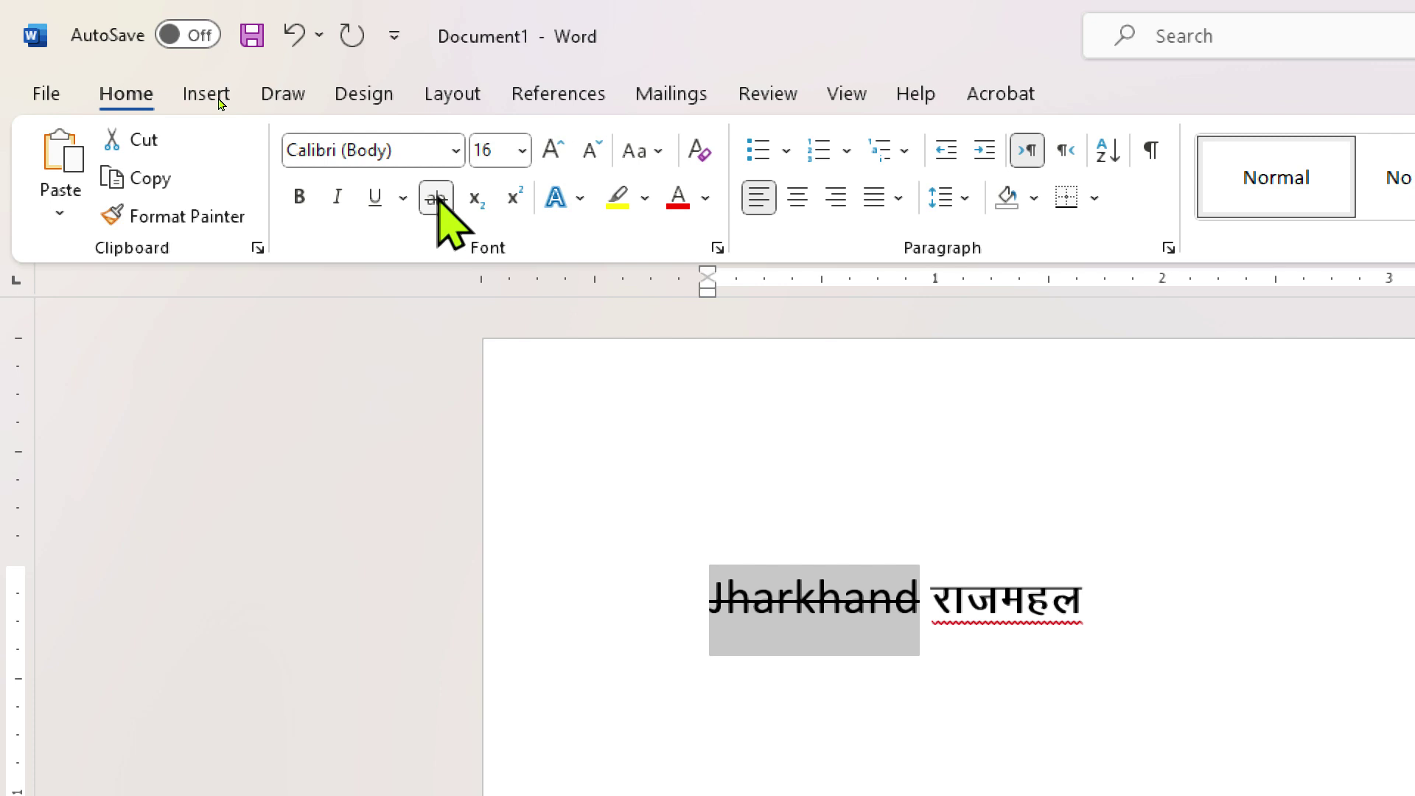
pyautogui.click(438, 200)
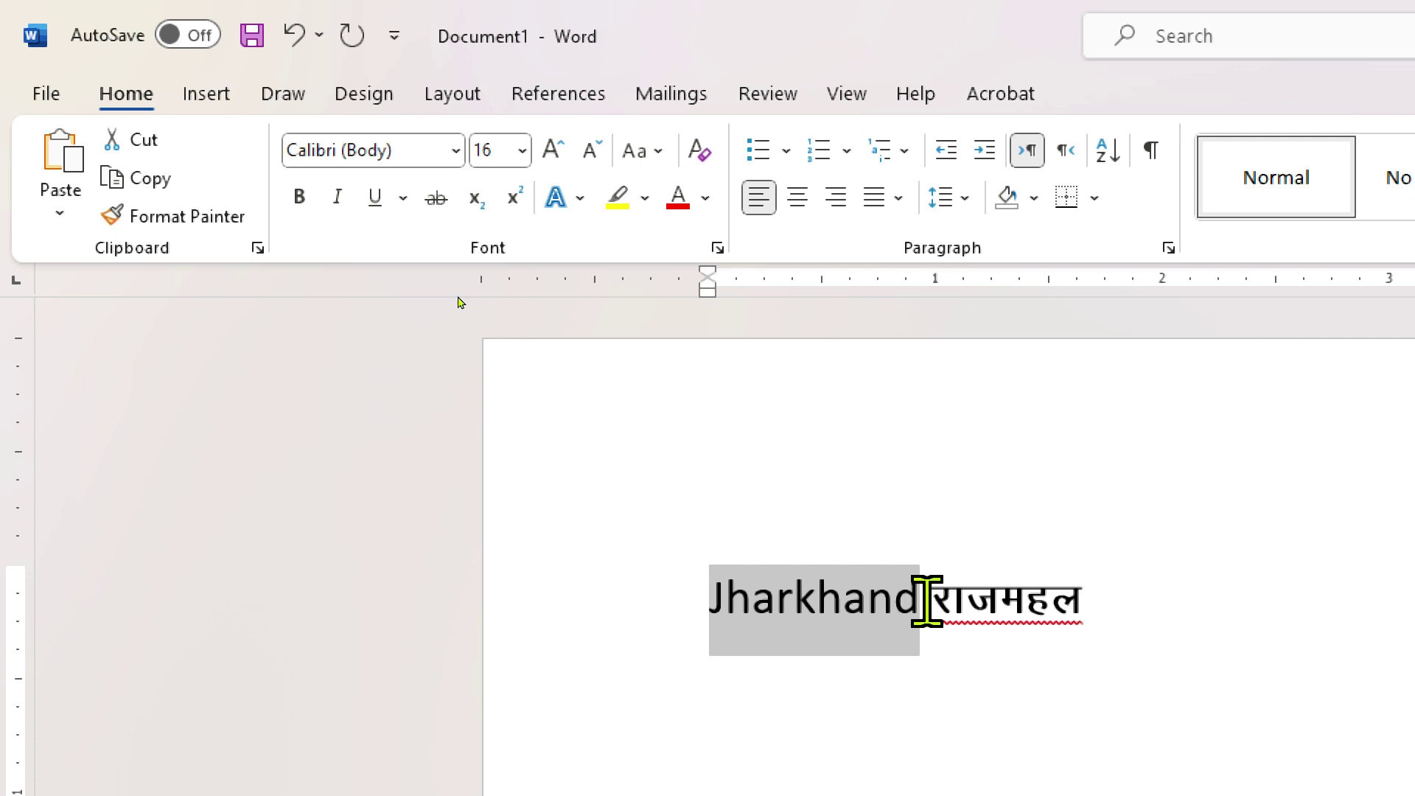
# Step: Highlight Jharkhand yellow, turn राजमहल red, then clear its formatting back to plain 'jktegy'
pyautogui.click(620, 197)
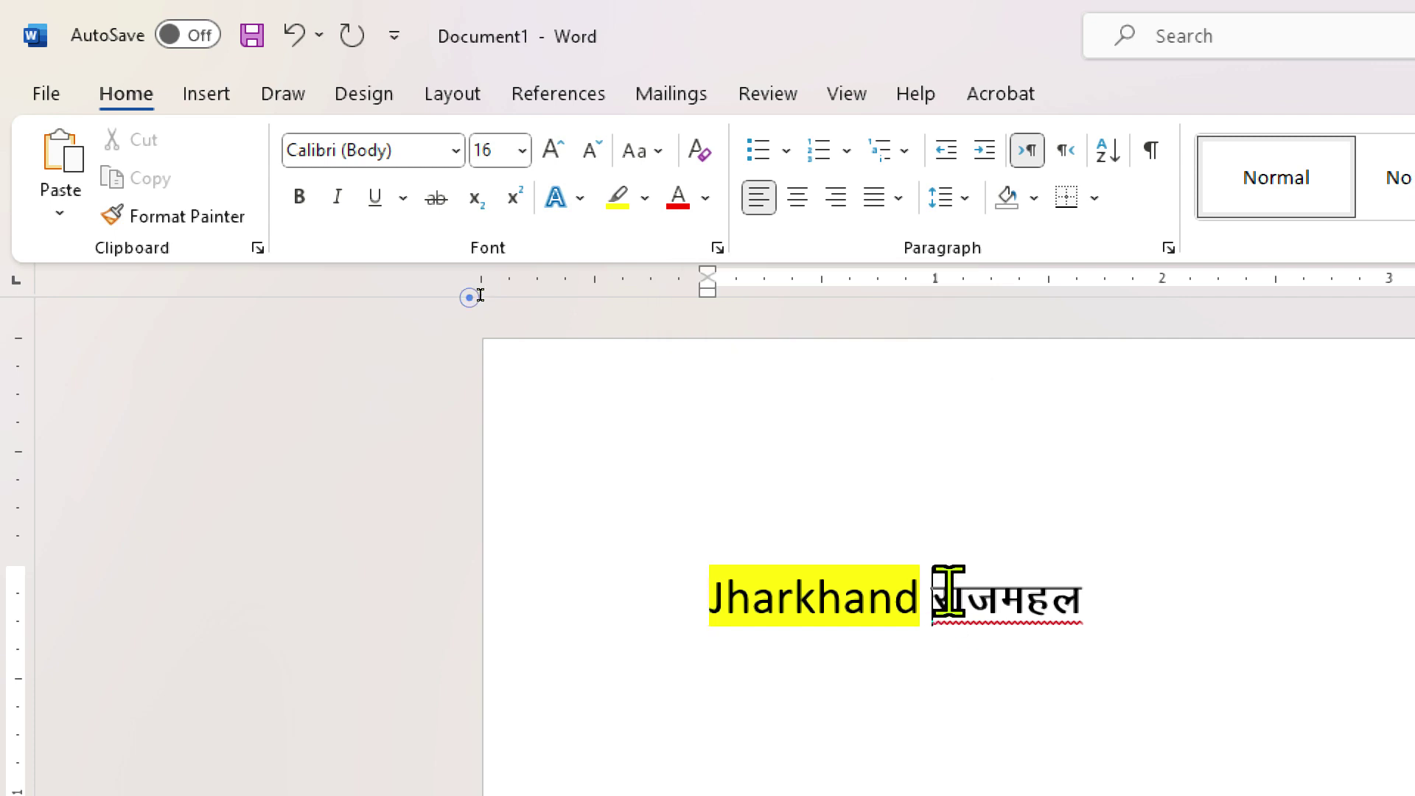
pyautogui.moveTo(935, 594); pyautogui.dragTo(1113, 590)
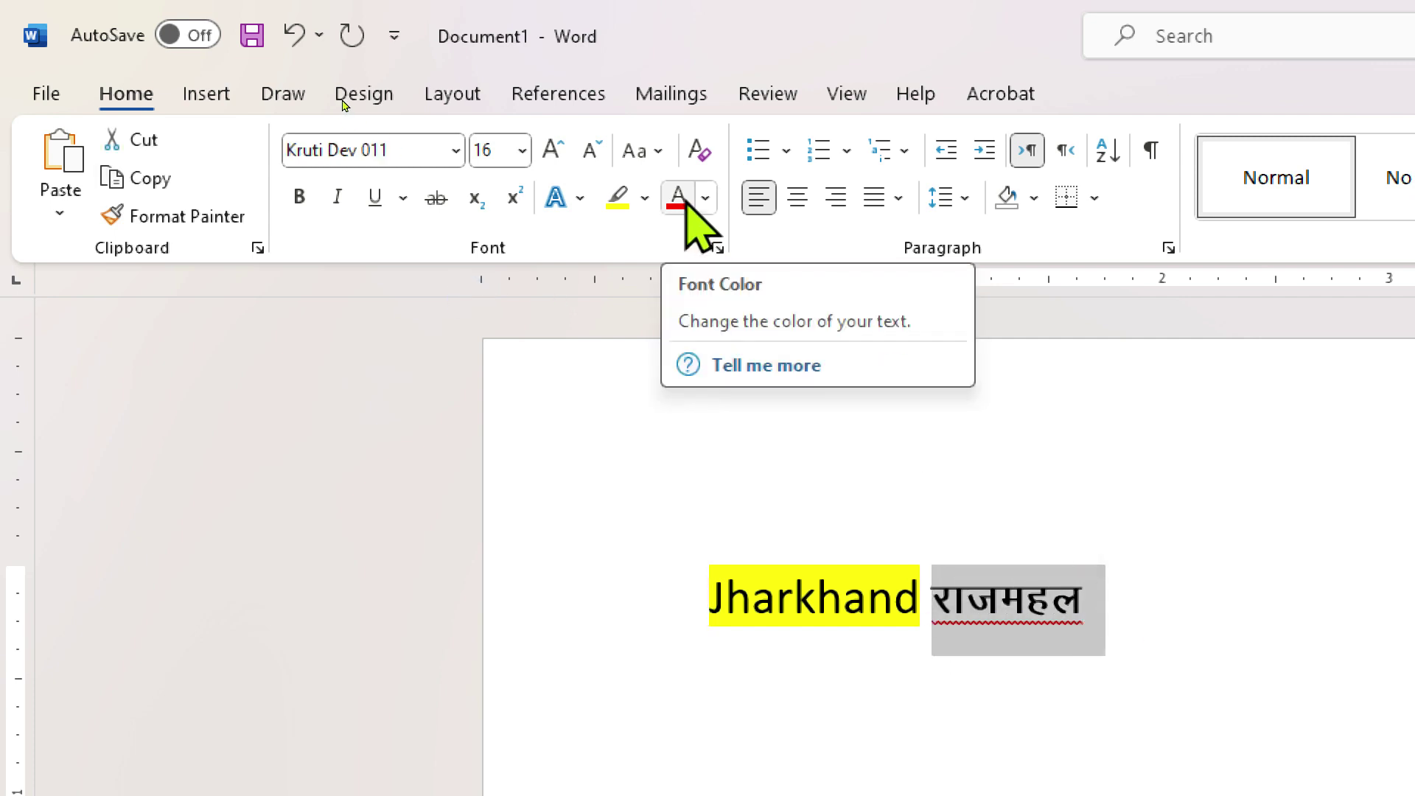
pyautogui.click(686, 203)
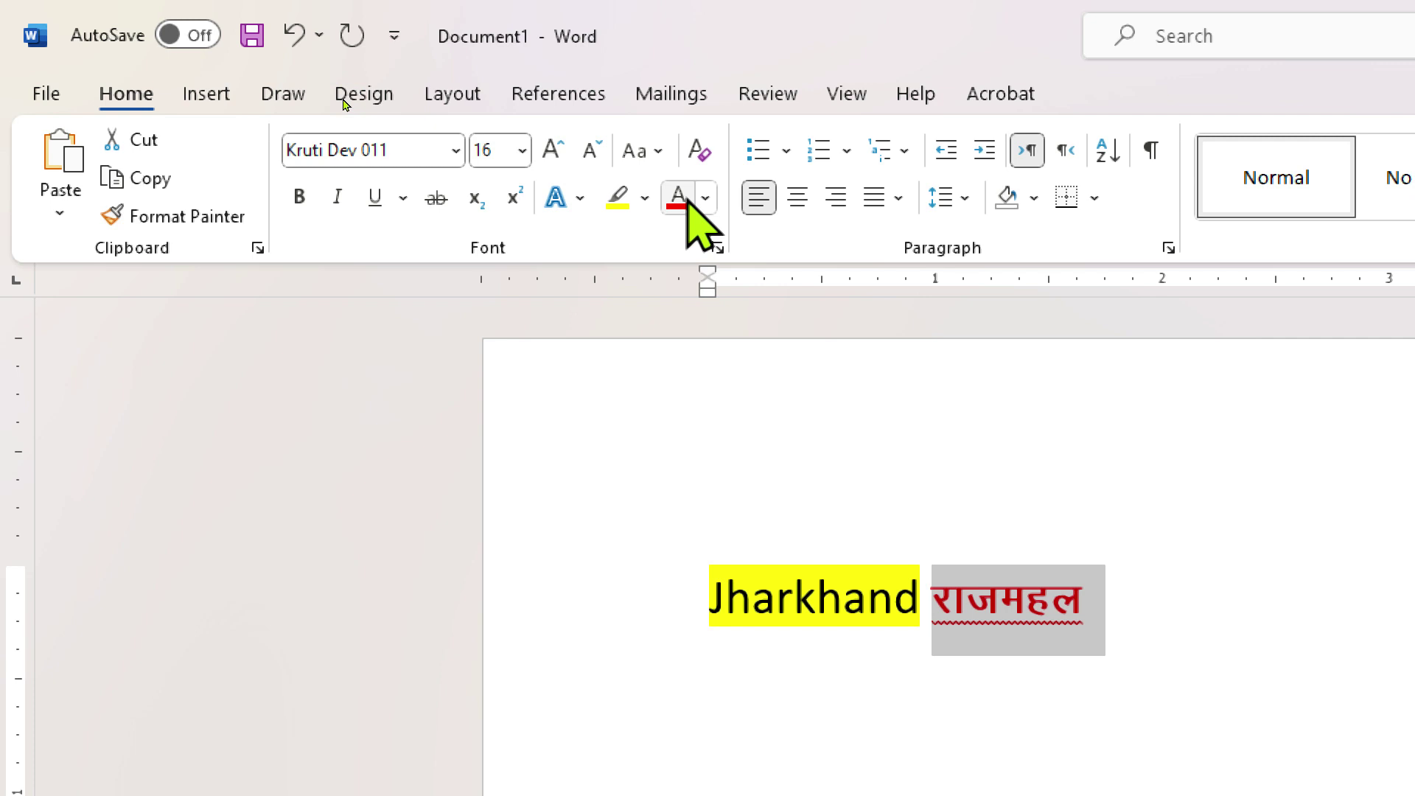
pyautogui.click(699, 153)
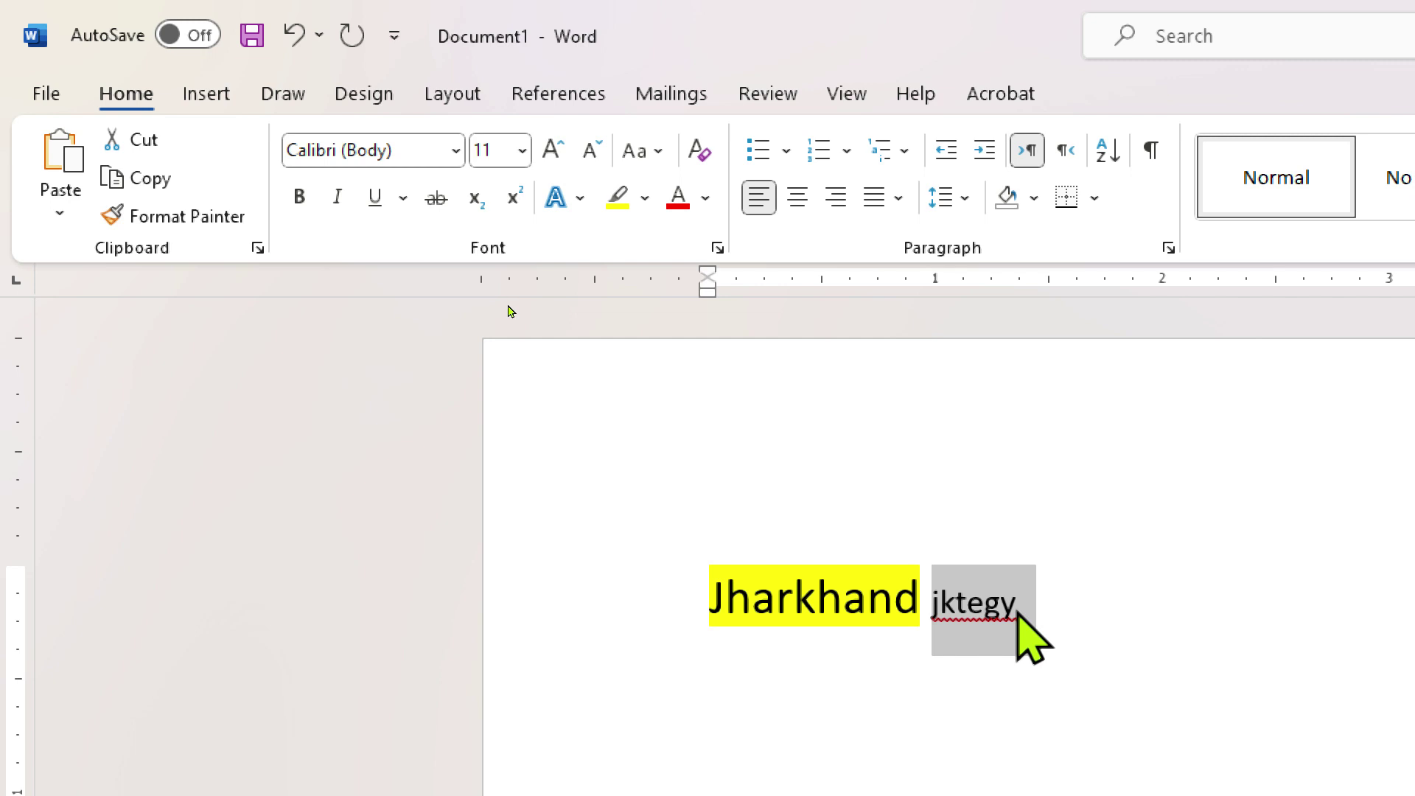
pyautogui.click(656, 151)
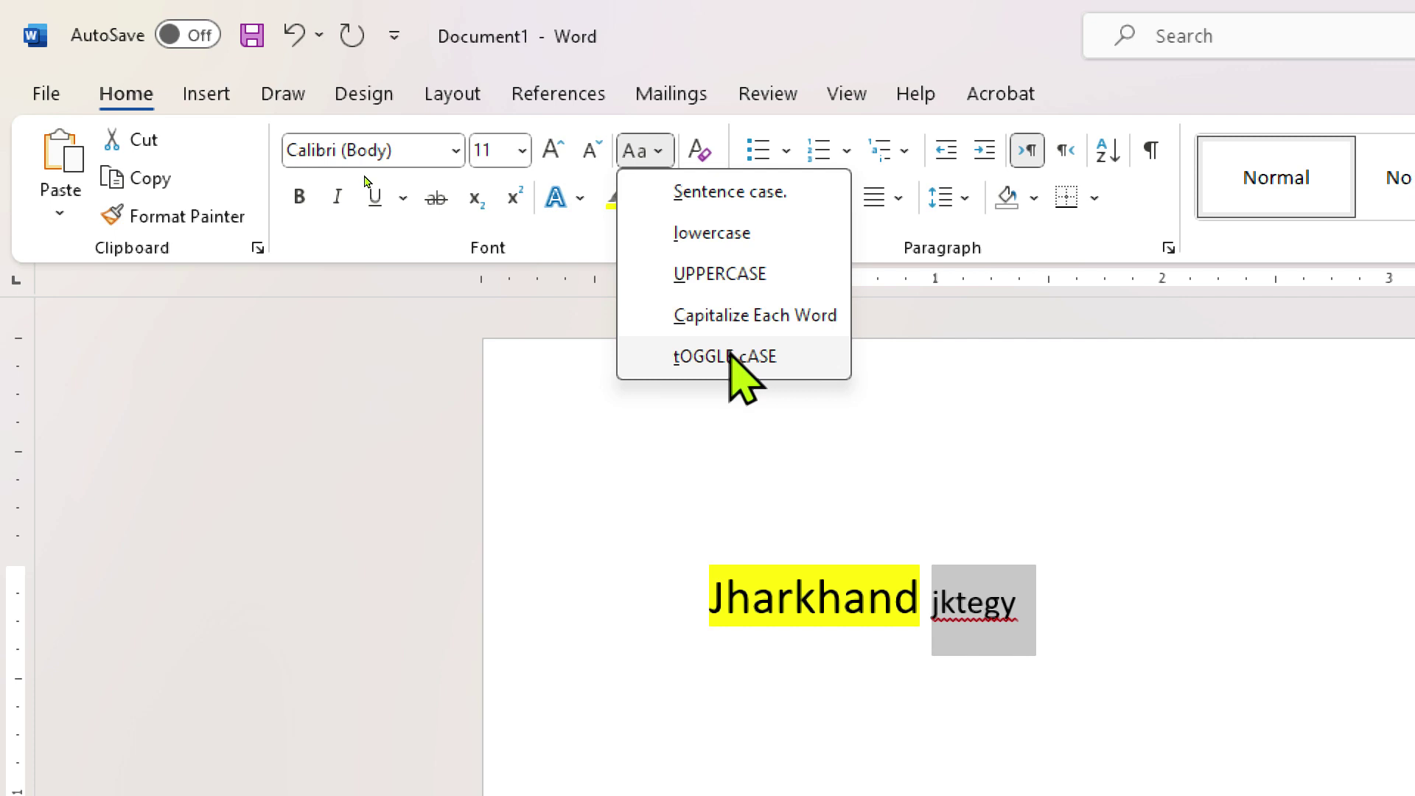
pyautogui.click(989, 603)
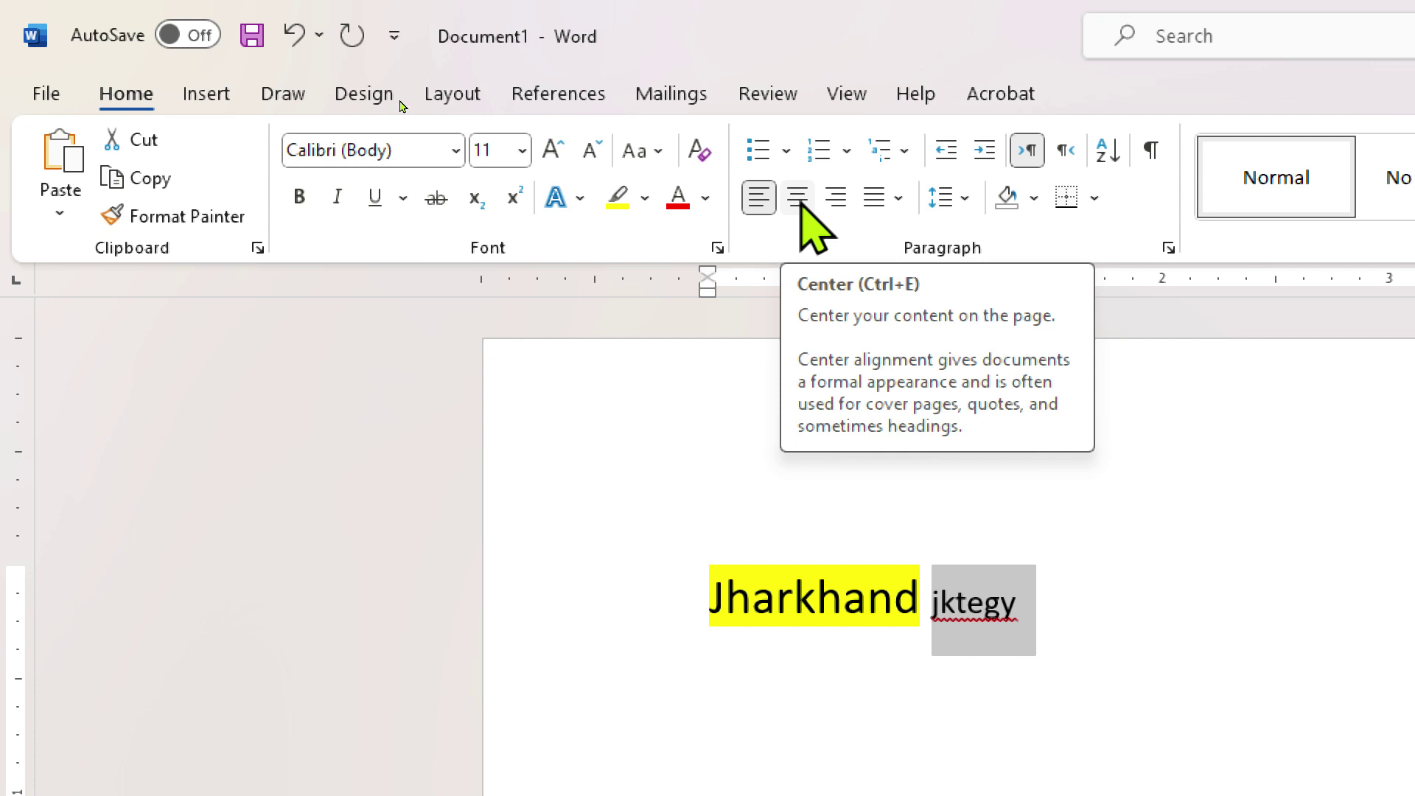
# Step: Open the bullet styles gallery and close it without applying a bullet
pyautogui.click(788, 153)
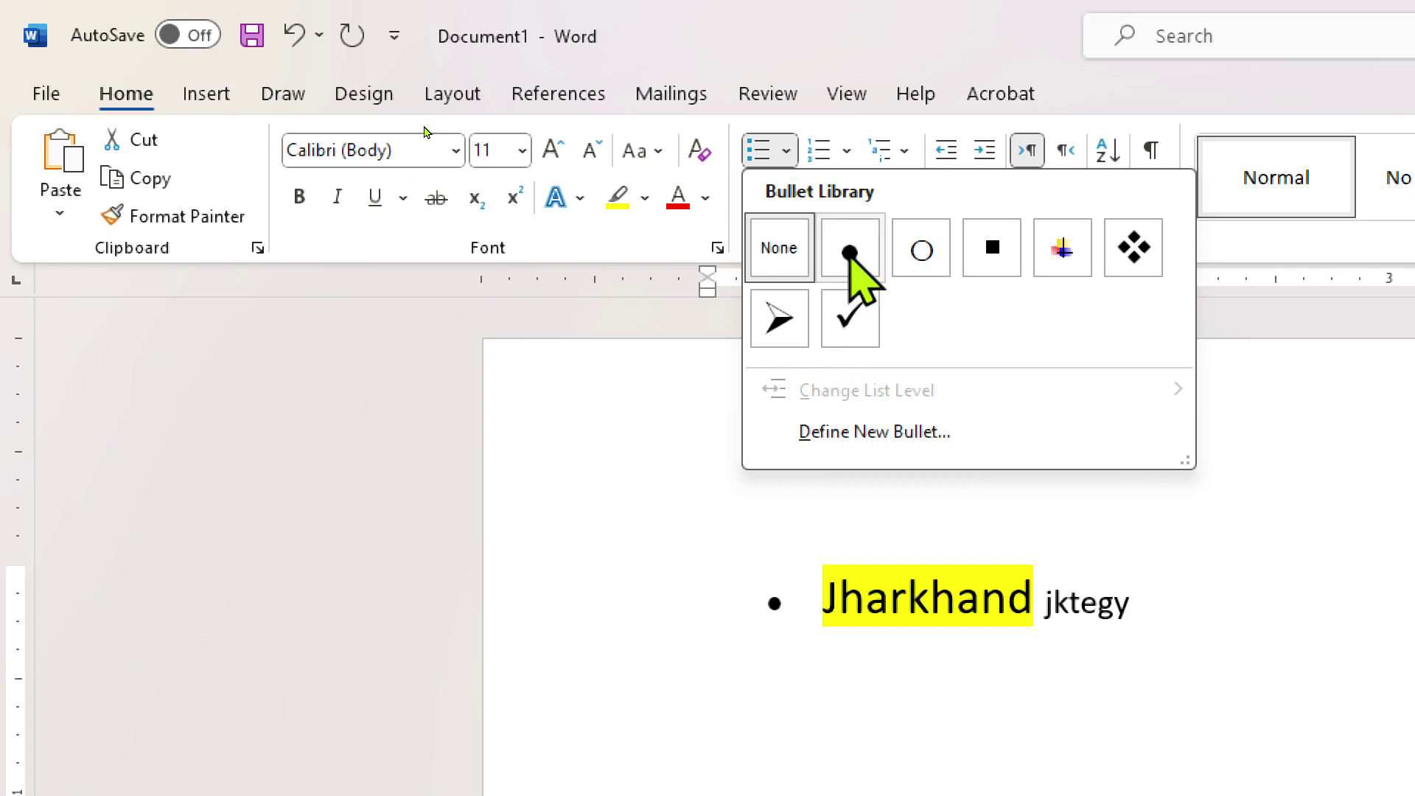
pyautogui.click(791, 154)
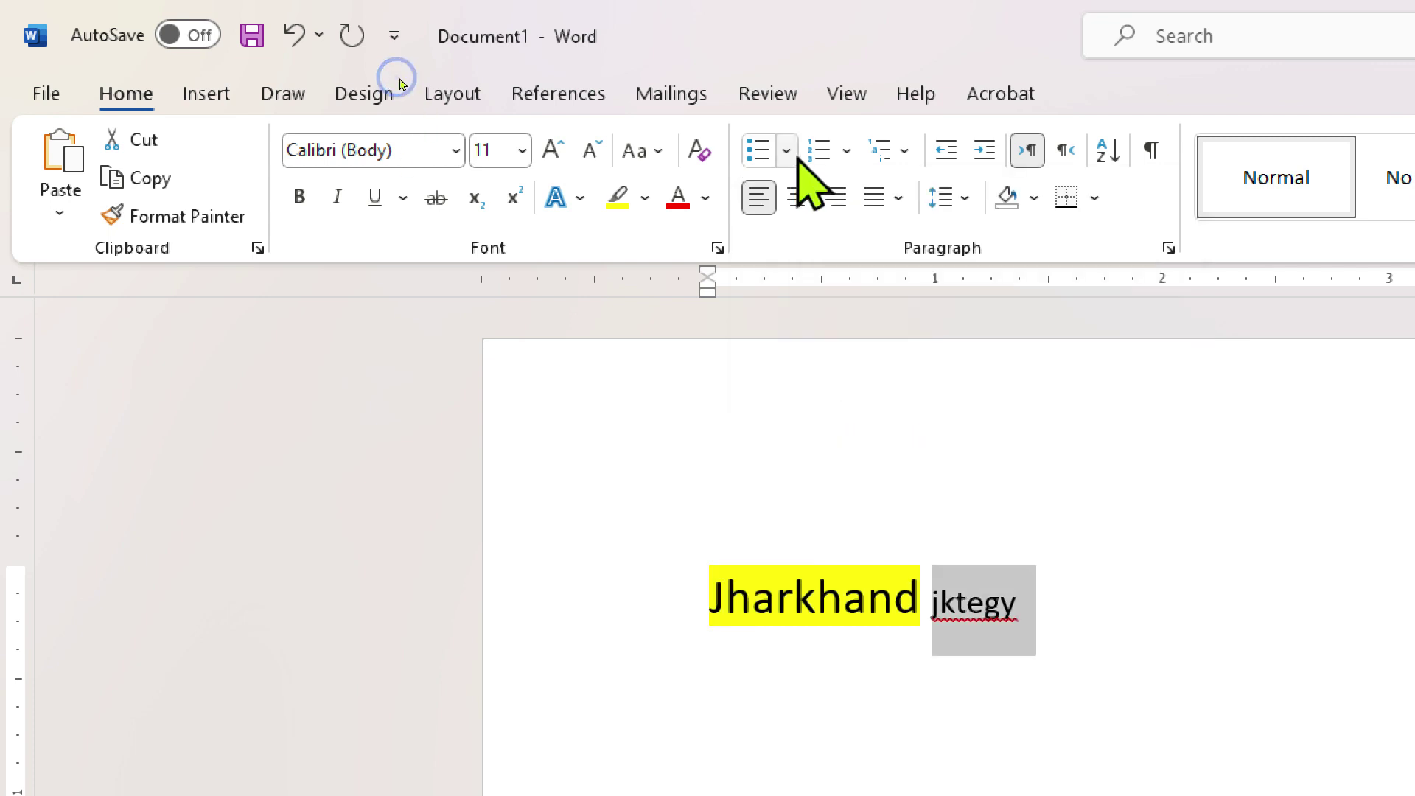
# Step: Open the Numbering gallery, then the Multilevel List gallery showing its List Library styles
pyautogui.click(846, 152)
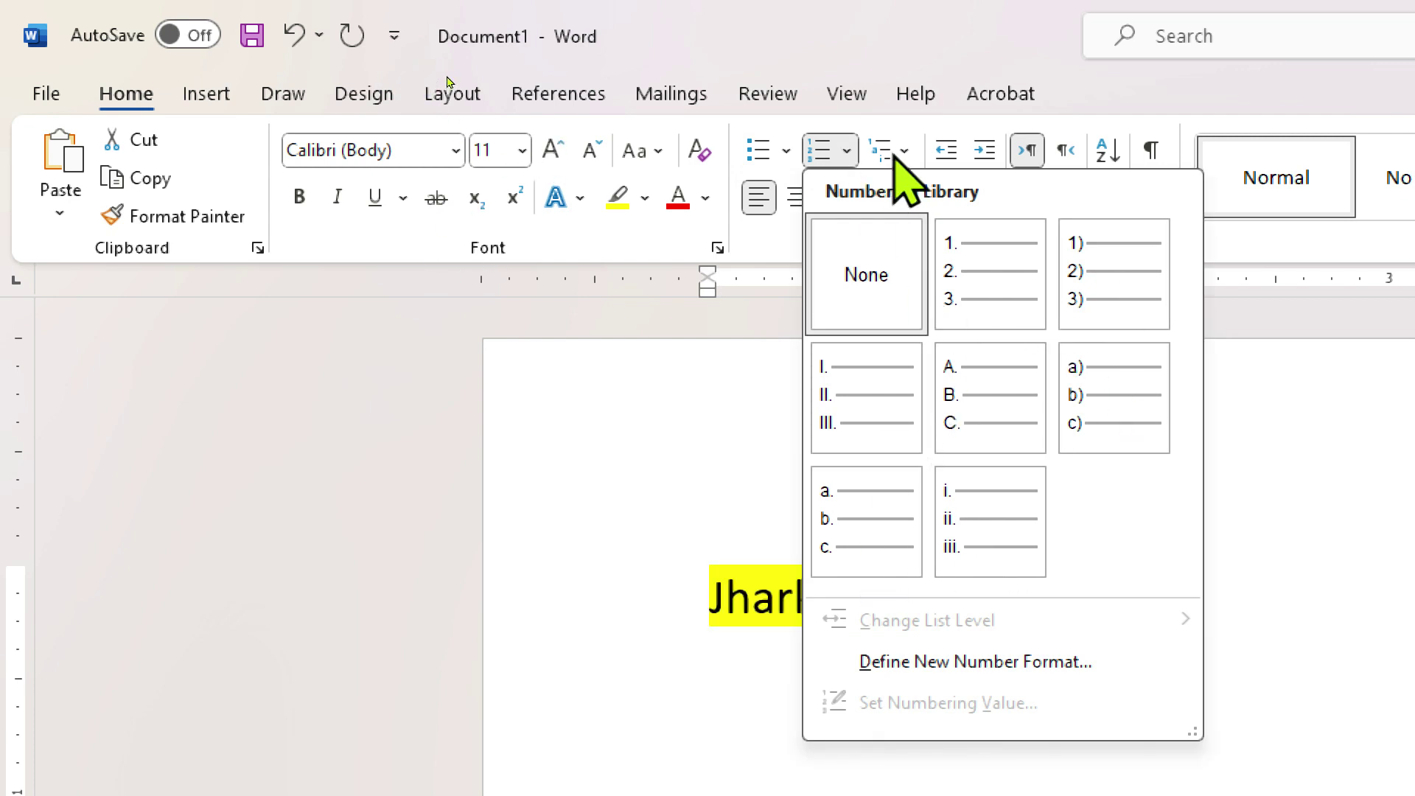
pyautogui.click(846, 151)
pyautogui.click(905, 151)
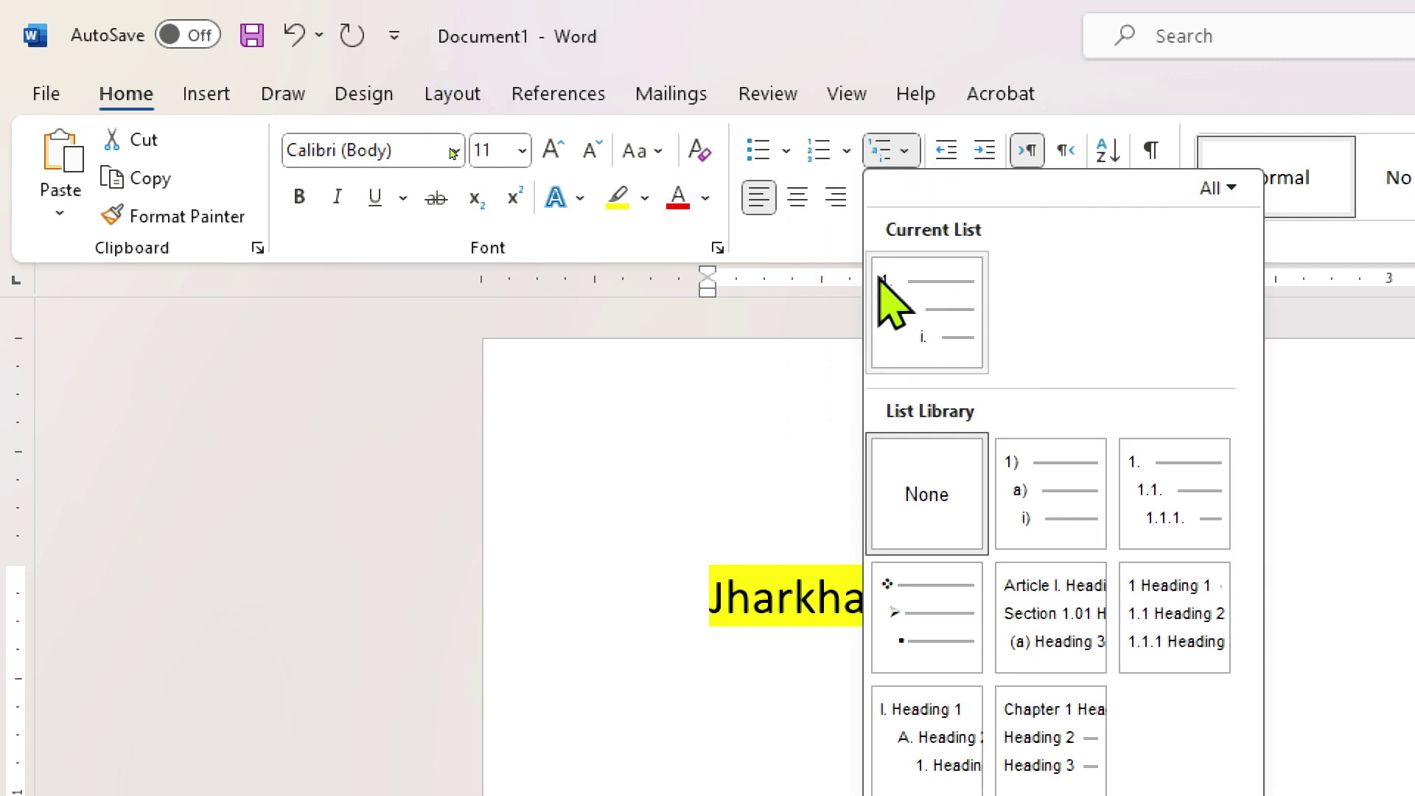
pyautogui.moveTo(1174, 493)
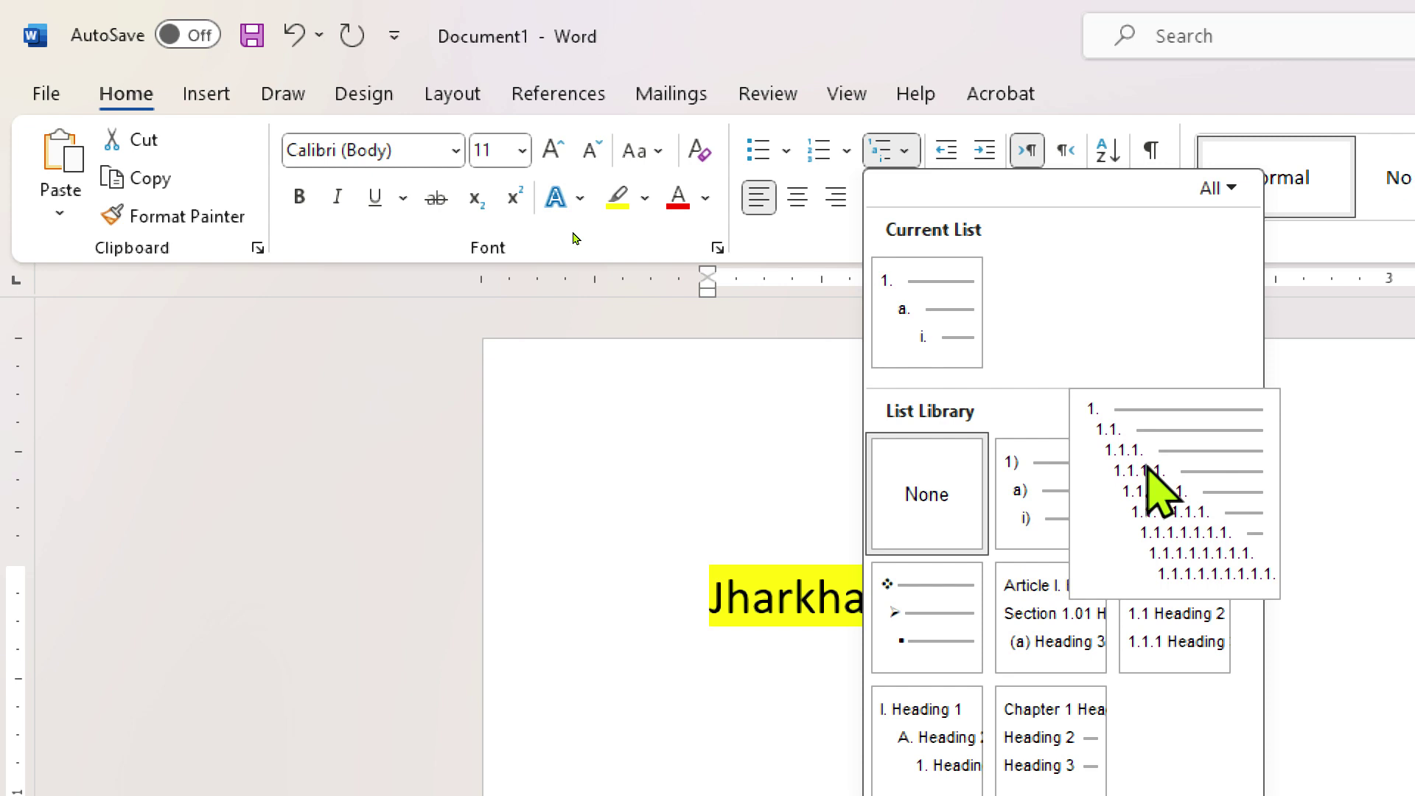
# Step: Dismiss the multilevel list gallery without choosing any list style
pyautogui.click(981, 26)
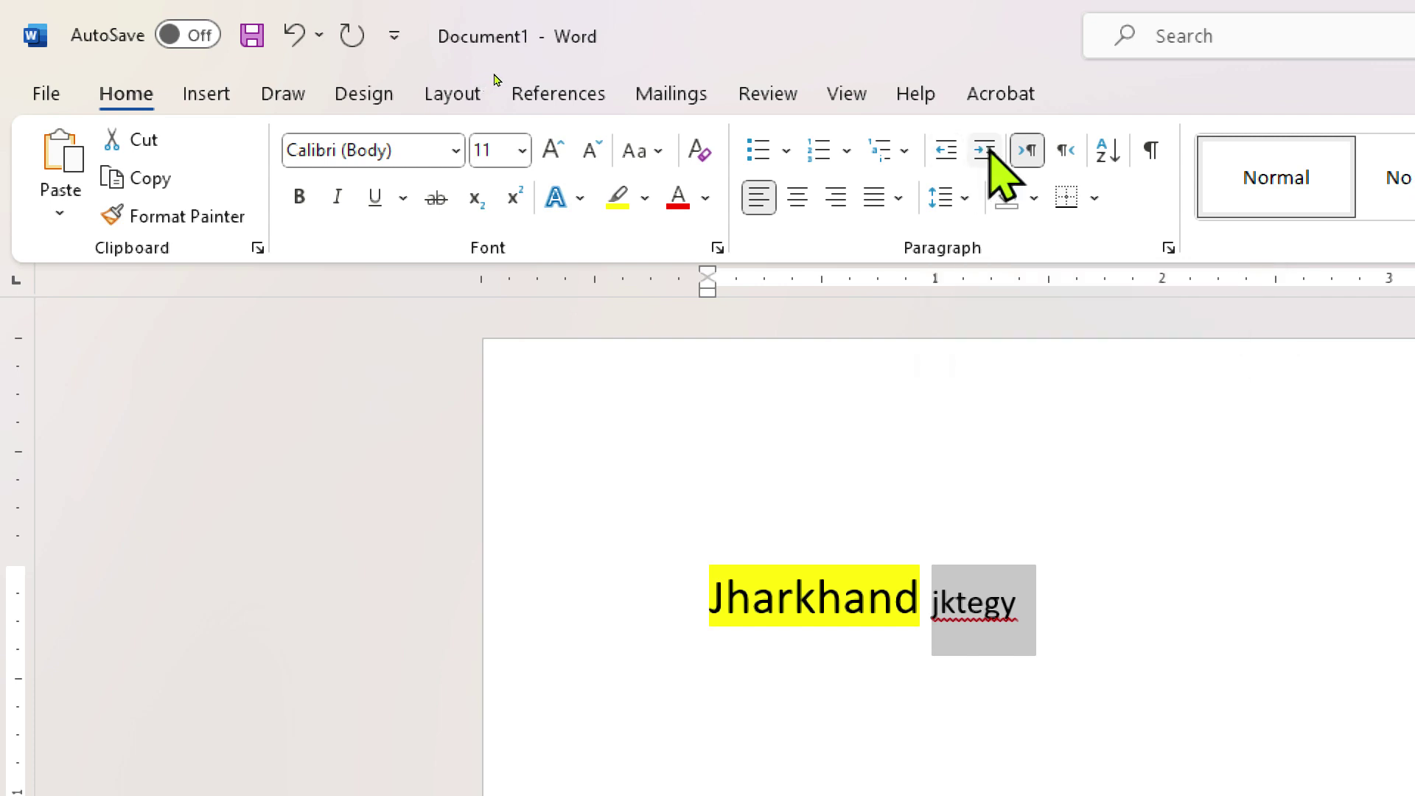
pyautogui.moveTo(719, 608); pyautogui.dragTo(868, 600)
pyautogui.moveTo(708, 596); pyautogui.dragTo(1032, 603)
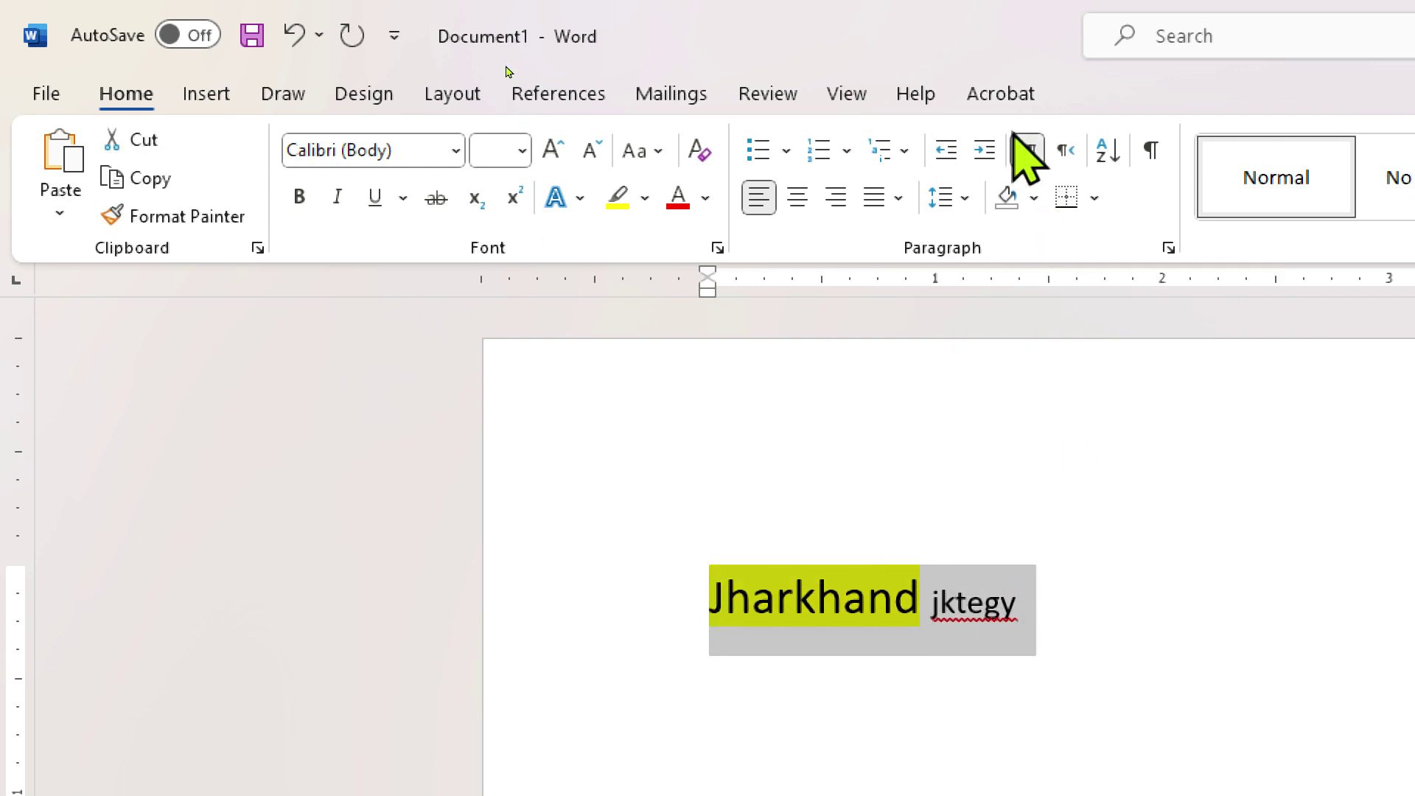
pyautogui.click(985, 151)
pyautogui.click(990, 153)
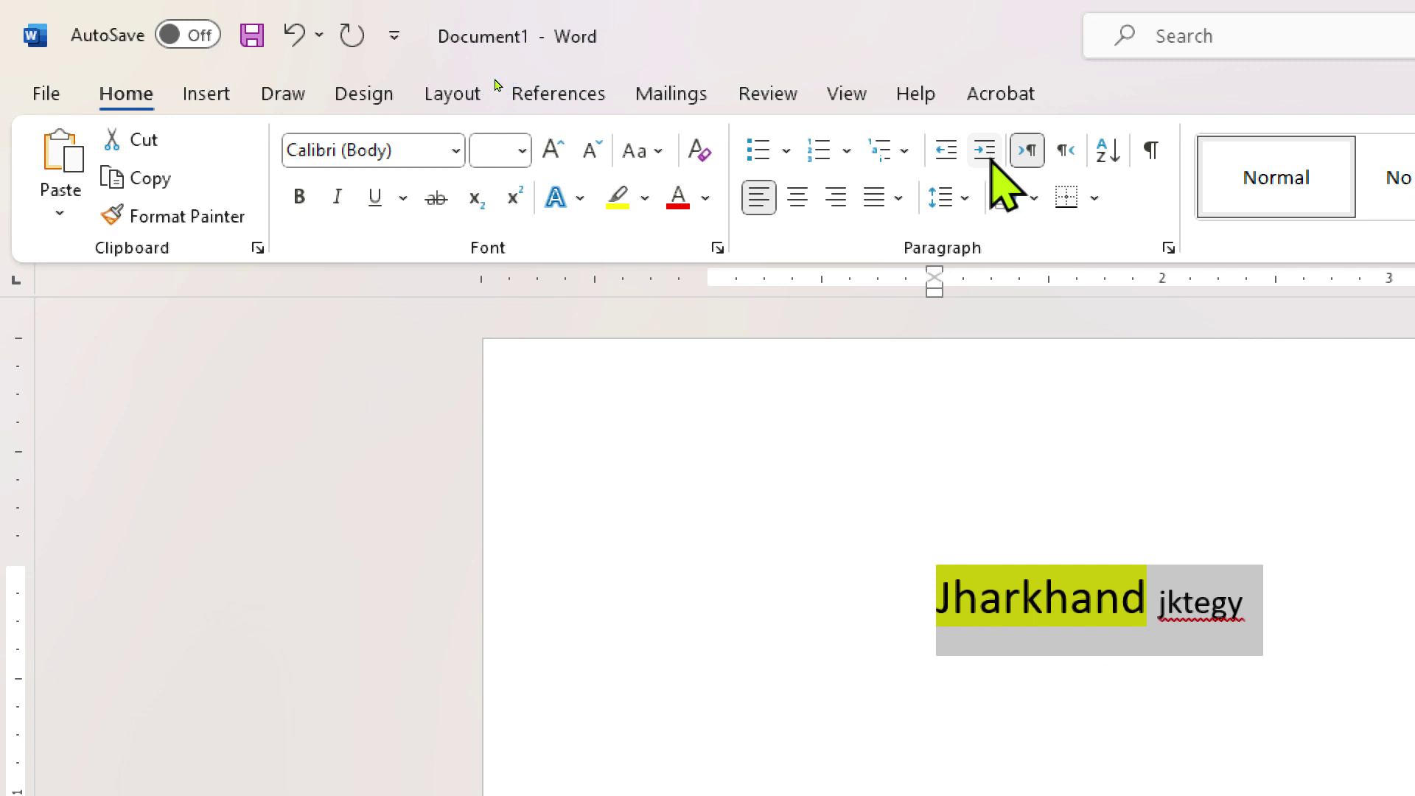
pyautogui.click(946, 151)
pyautogui.click(946, 151)
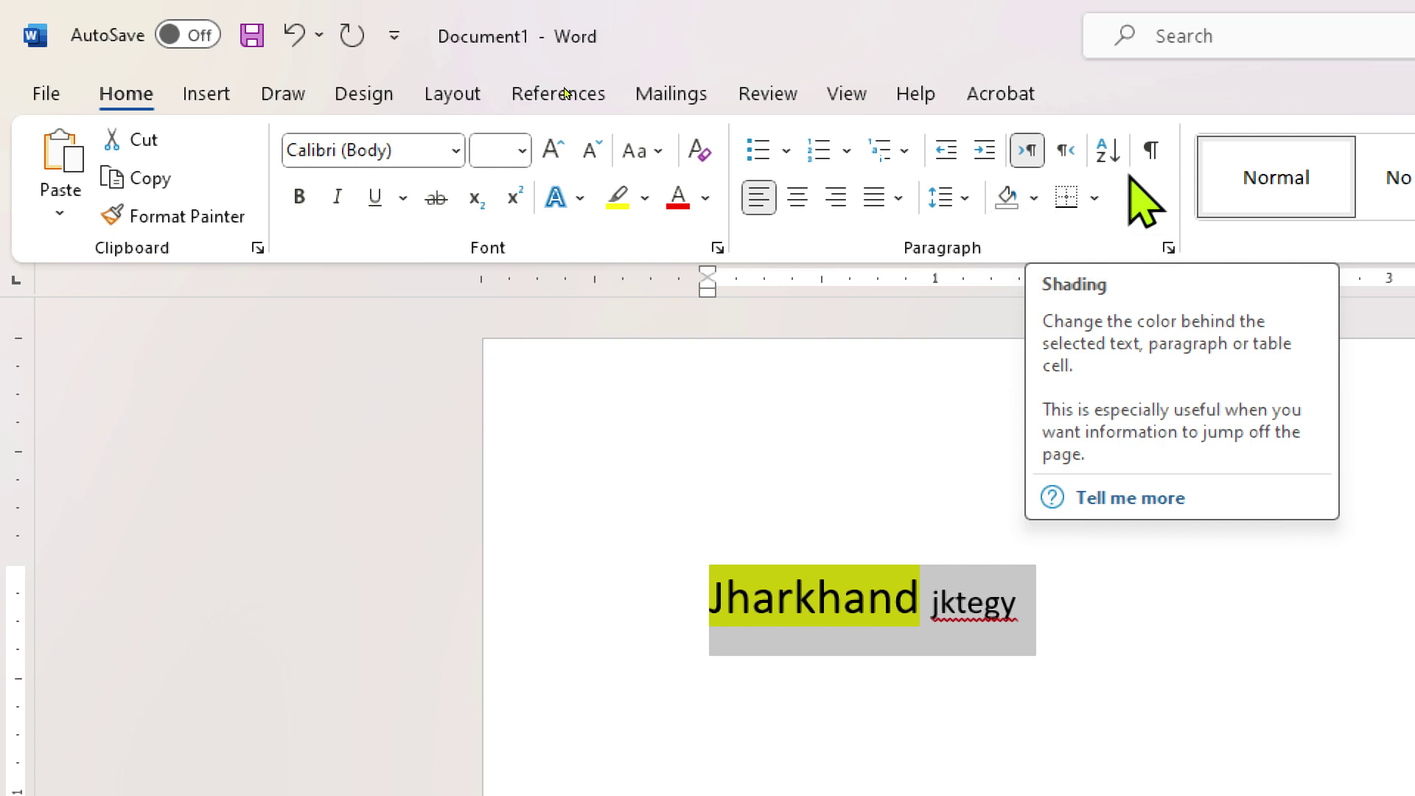
# Step: Open the Borders dropdown for the Jharkhand jktegy paragraph
pyautogui.click(1094, 197)
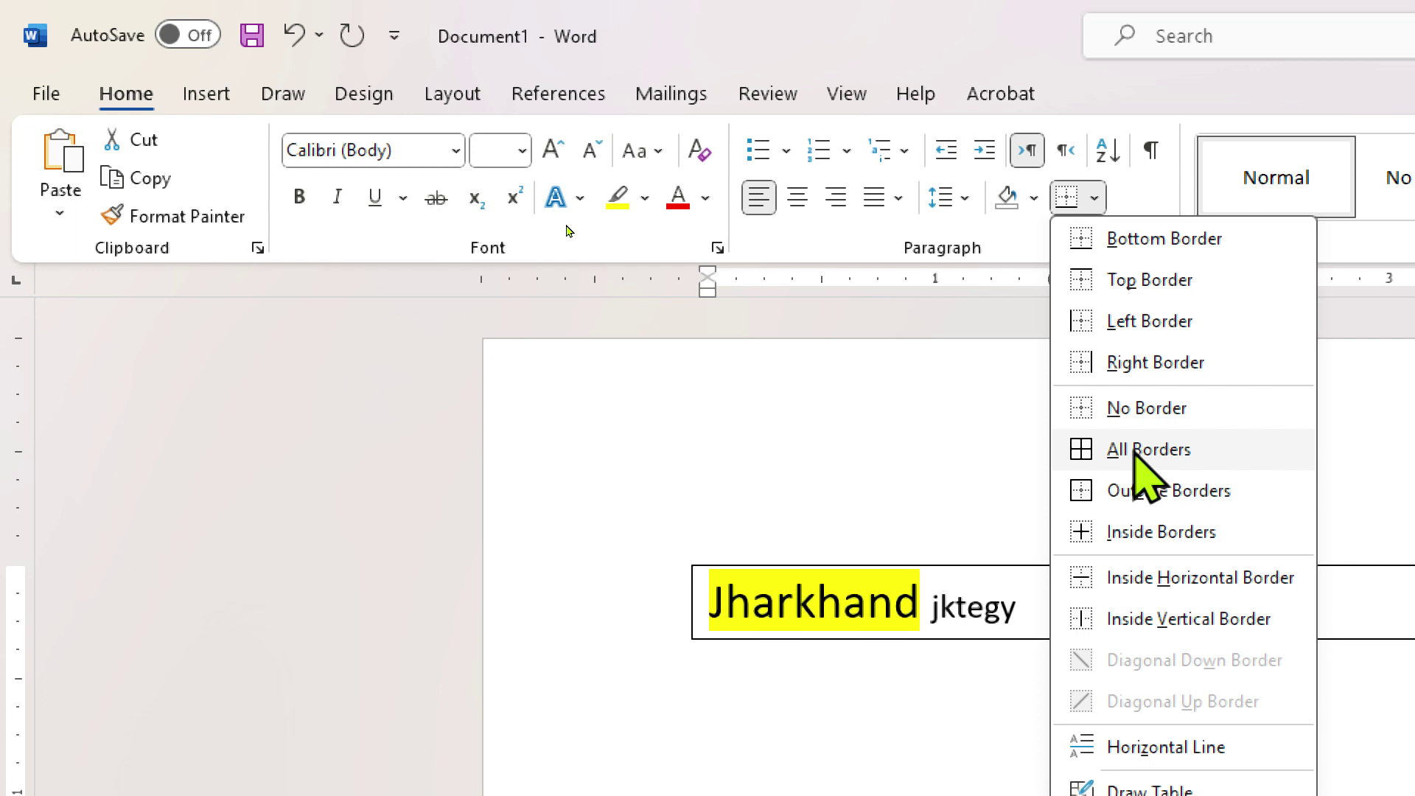
# Step: Close the Borders menu without applying a border to the line
pyautogui.click(1094, 198)
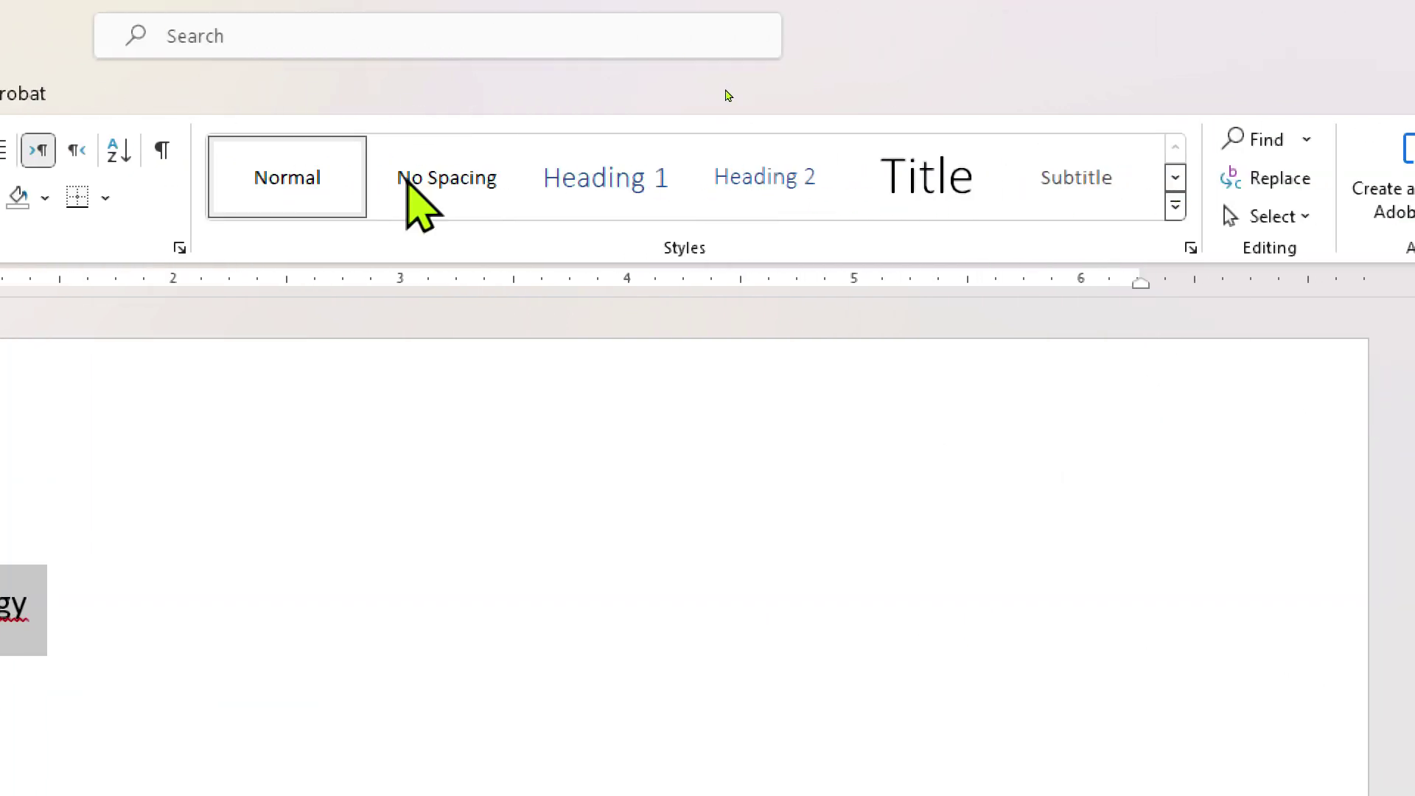
pyautogui.click(673, 188)
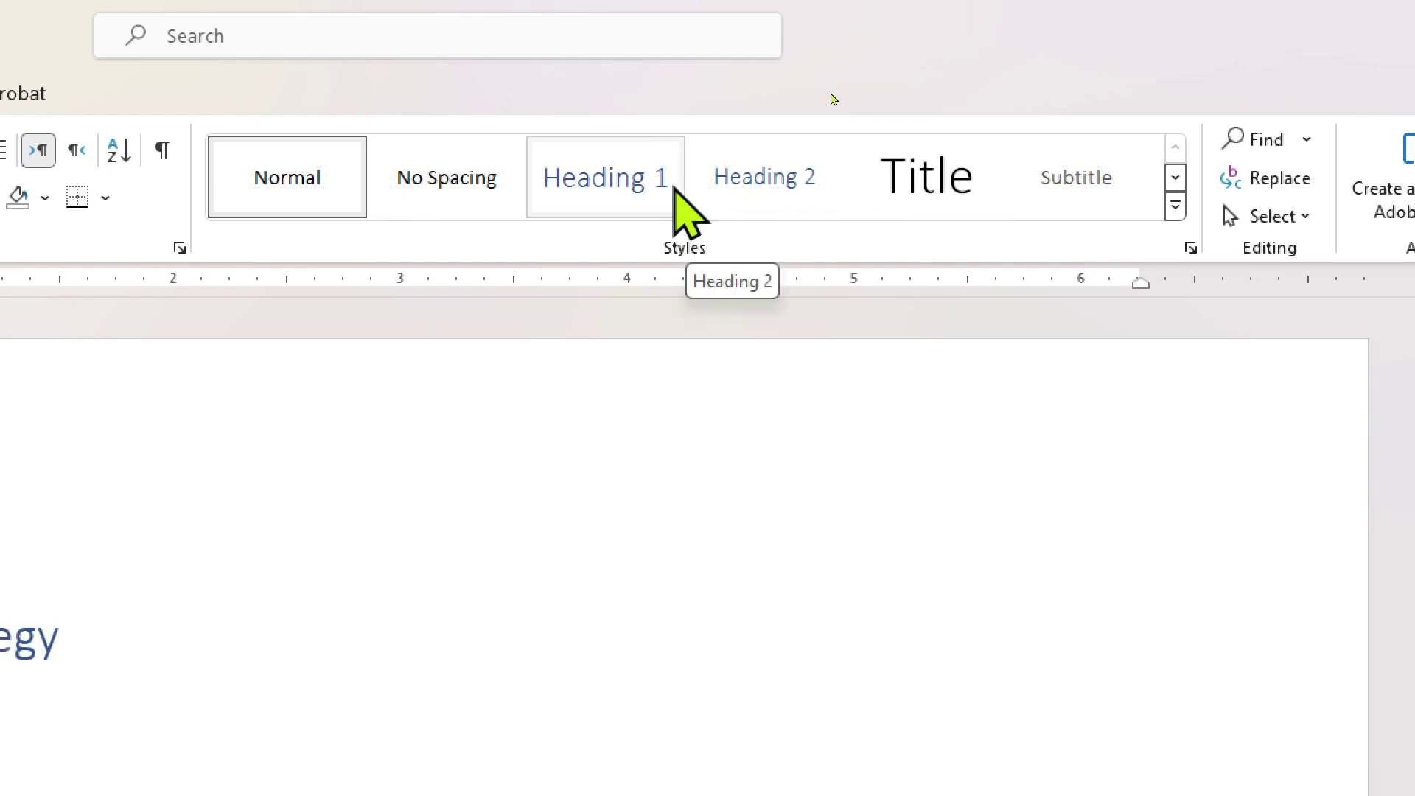
pyautogui.click(302, 207)
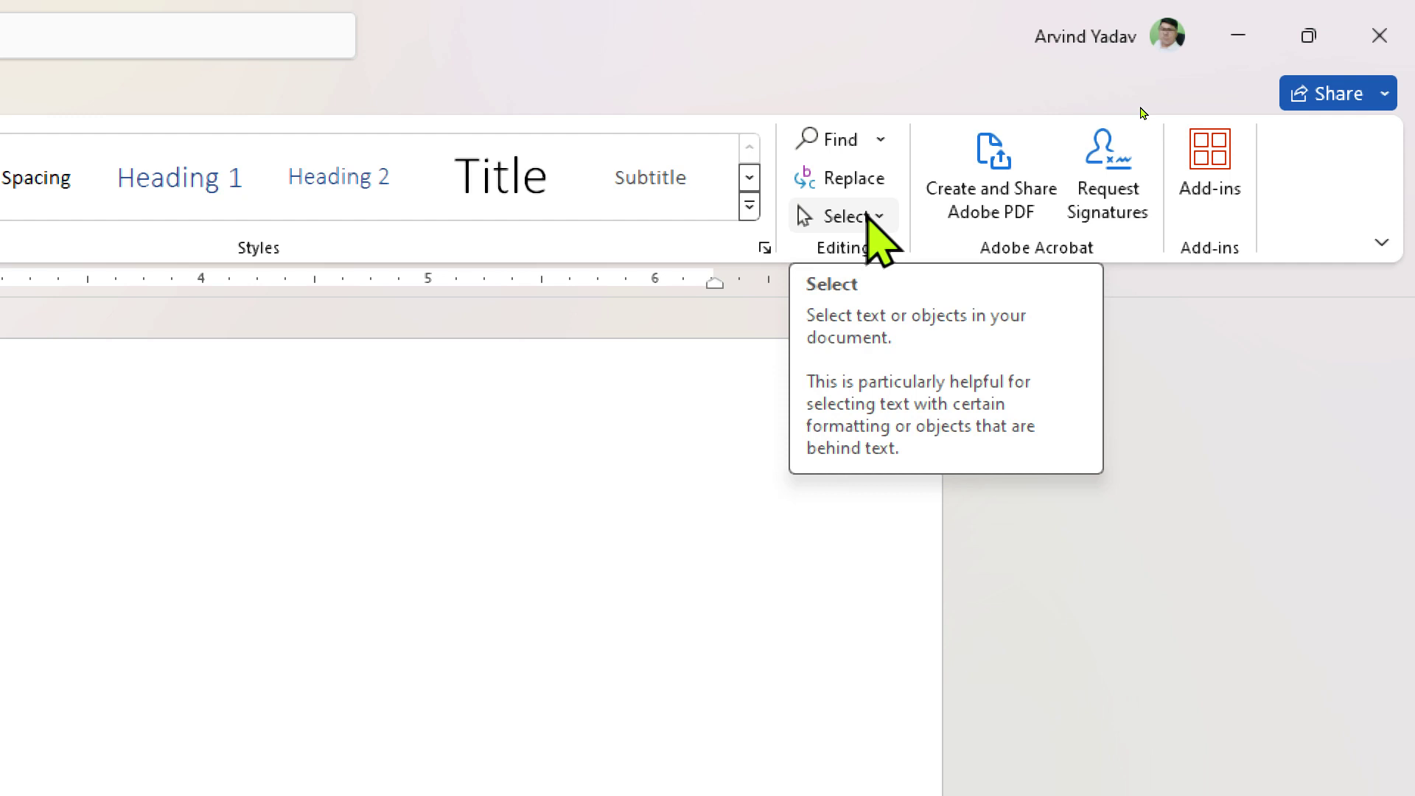
pyautogui.click(868, 215)
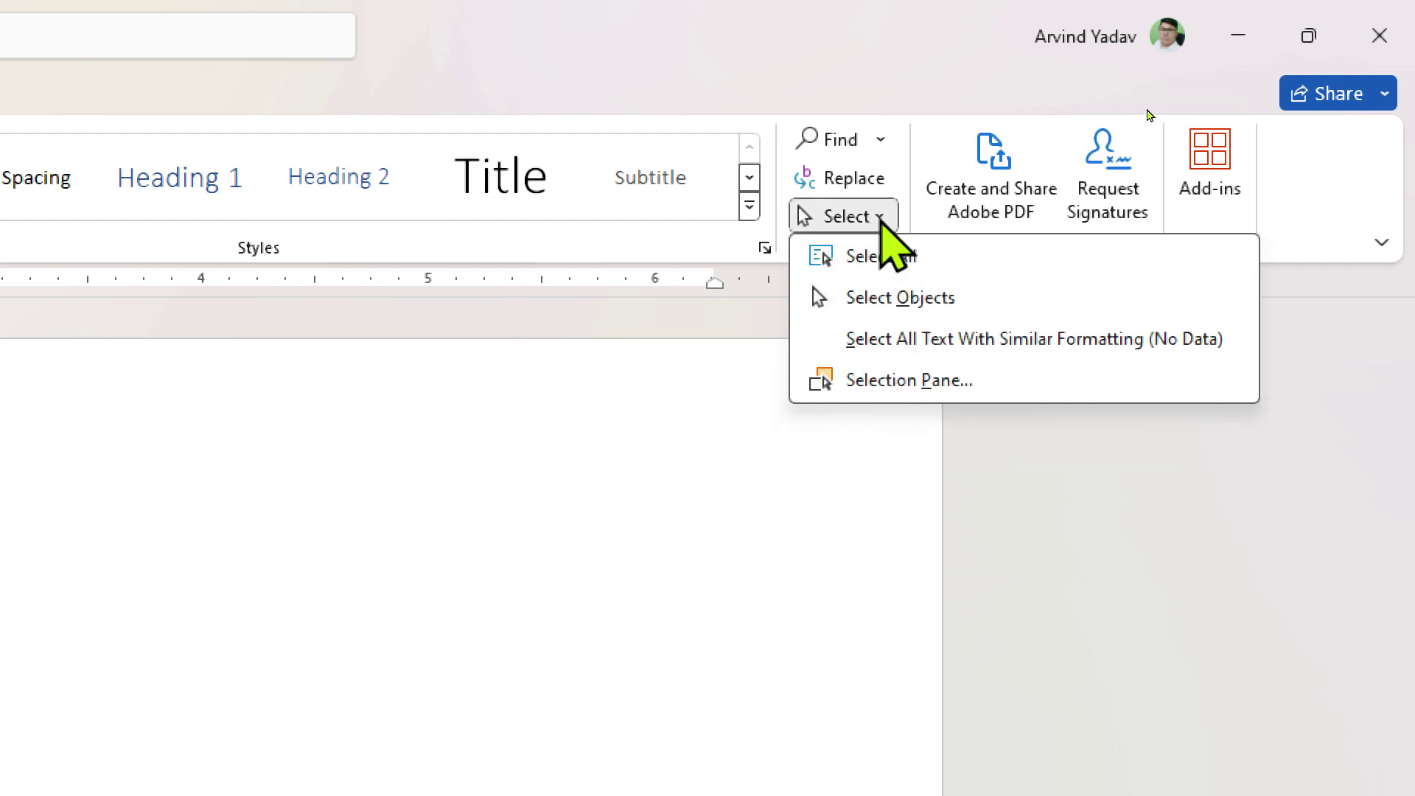
pyautogui.click(878, 220)
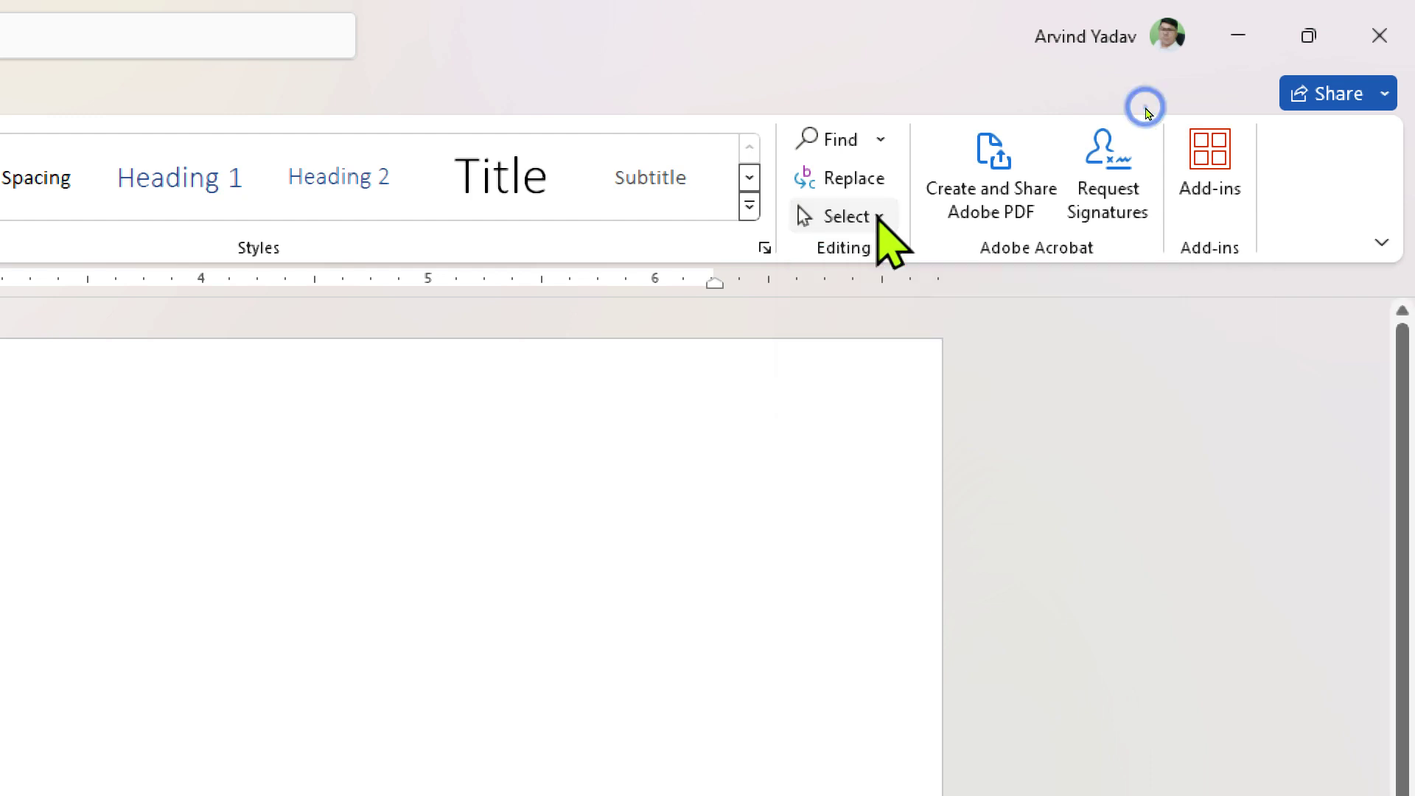